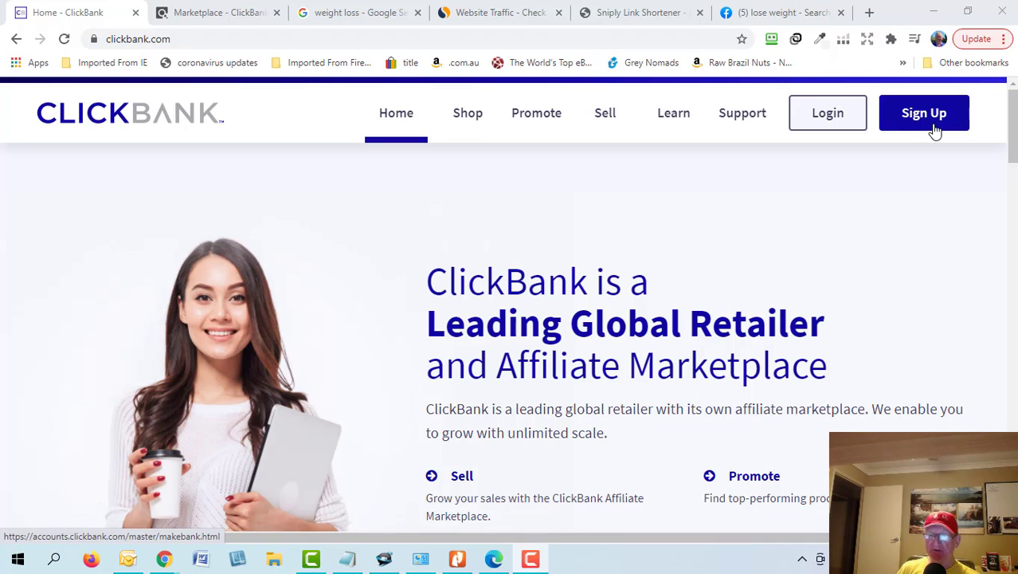
Open the ClickBank sign-up page to review its registration form, and switch to the ClickBank Marketplace page.
click(934, 118)
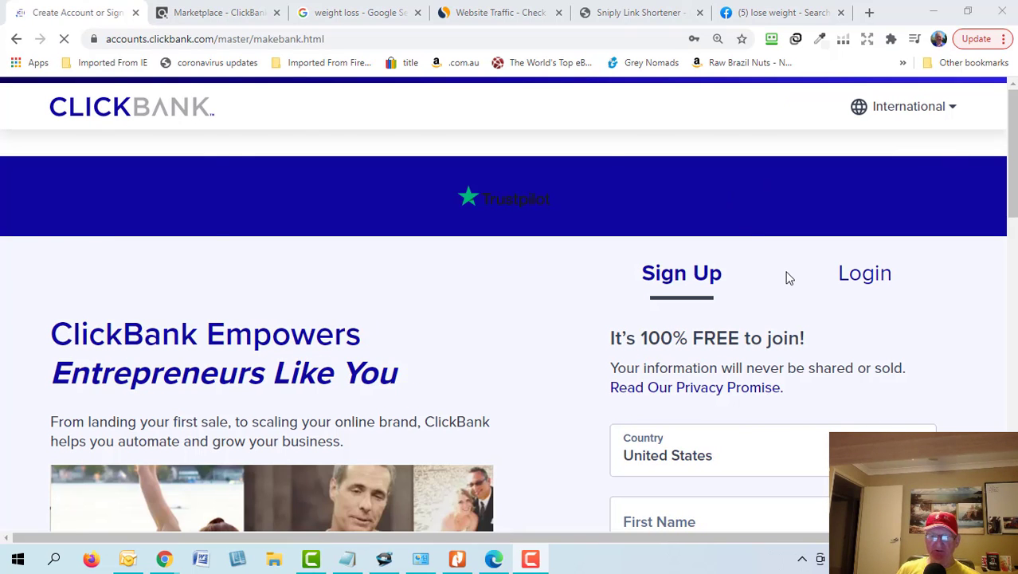
scroll(789, 279, down, 7)
scroll(832, 262, up, 5)
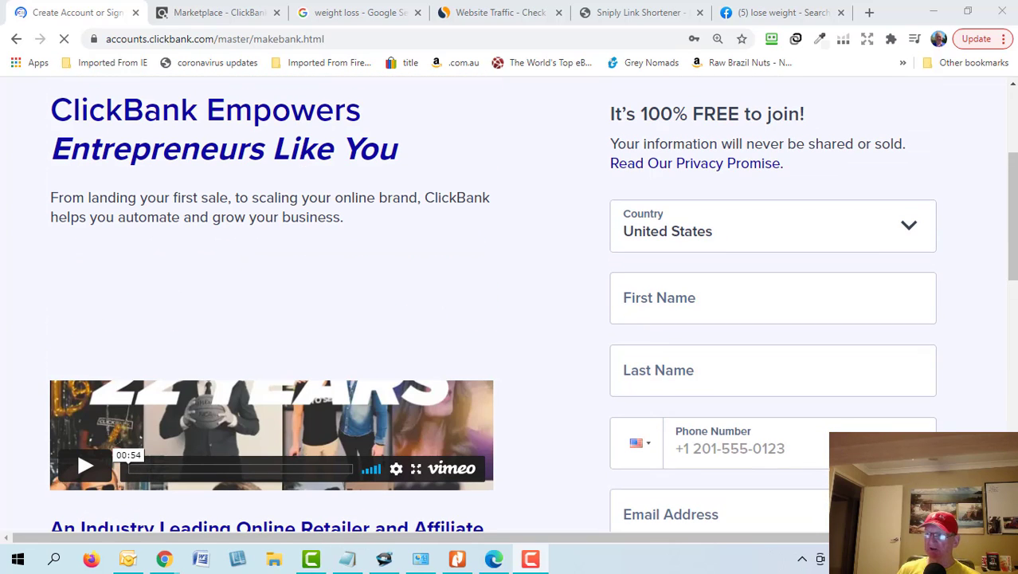
click(230, 19)
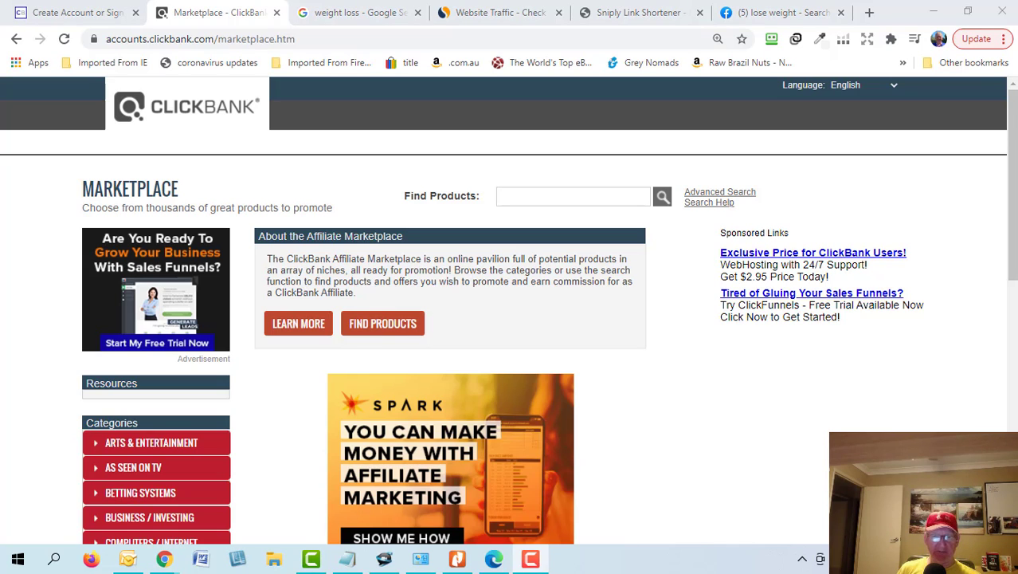
Examine the Google results for "weight loss", including the ads, local listings, related questions and organic results.
key(ctrl+Tab)
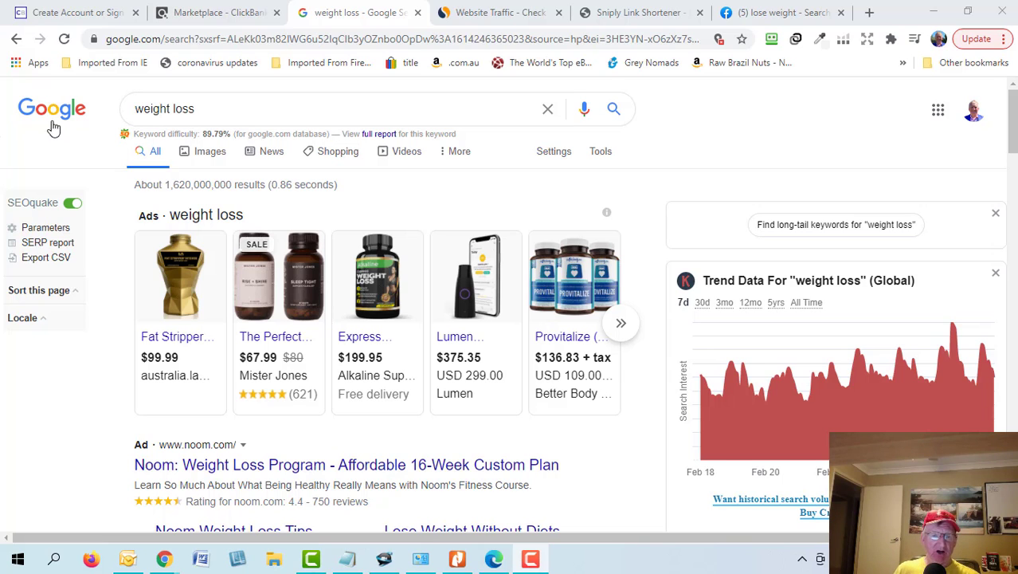
scroll(290, 186, down, 4)
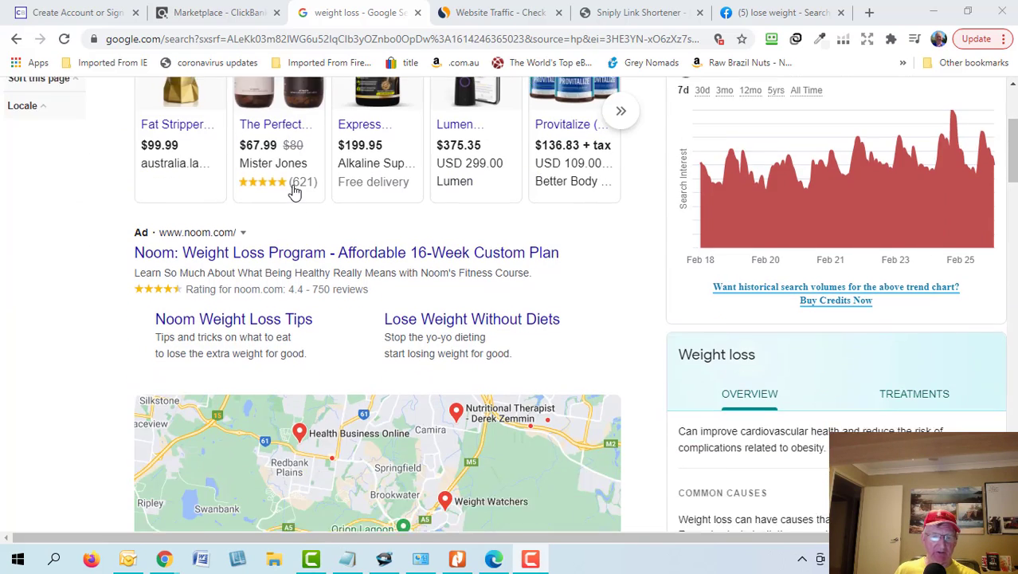
scroll(290, 188, up, 3)
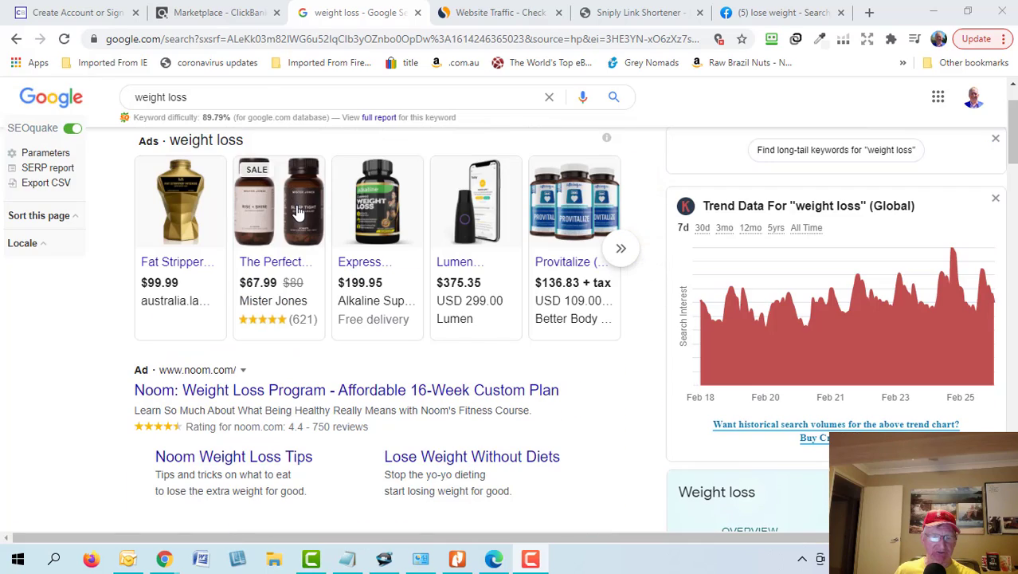
scroll(296, 212, down, 4)
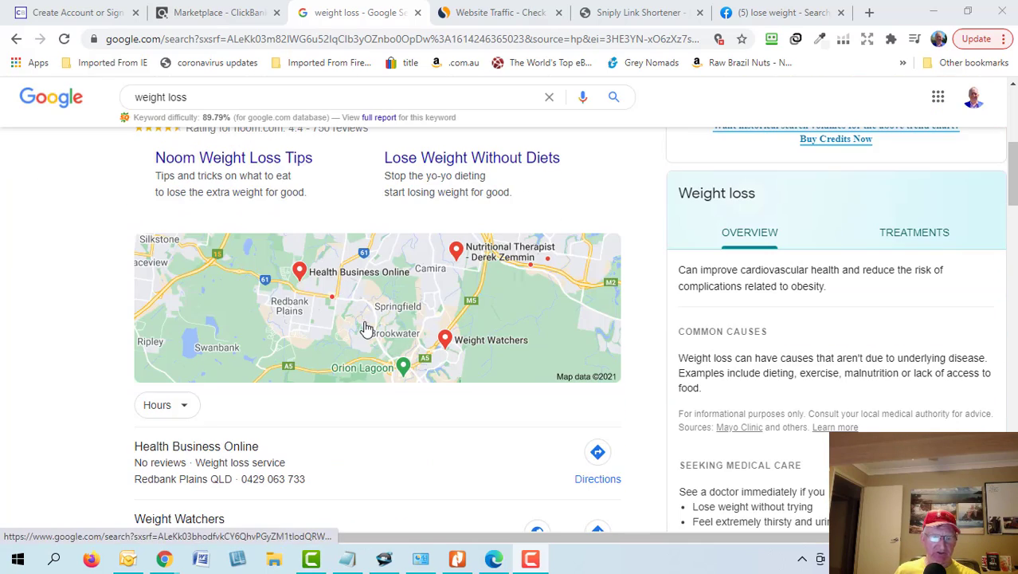
scroll(365, 323, down, 2)
scroll(319, 306, down, 1)
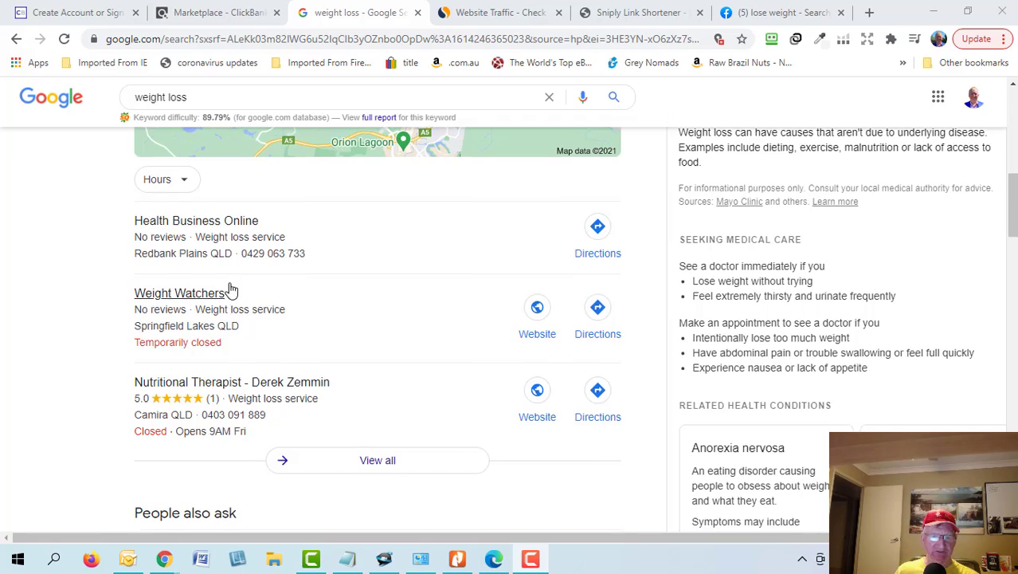
scroll(273, 303, down, 6)
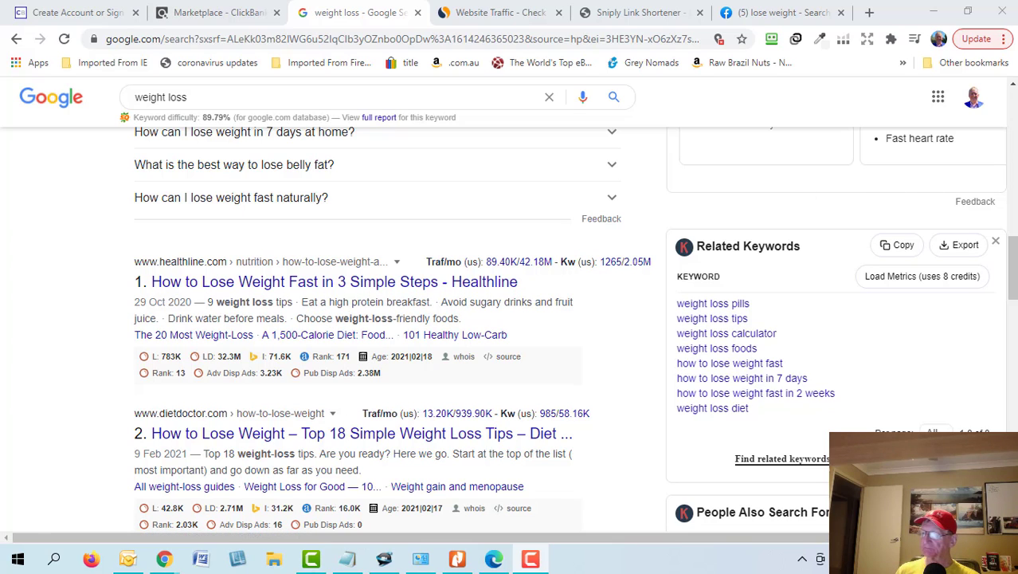
scroll(455, 470, up, 10)
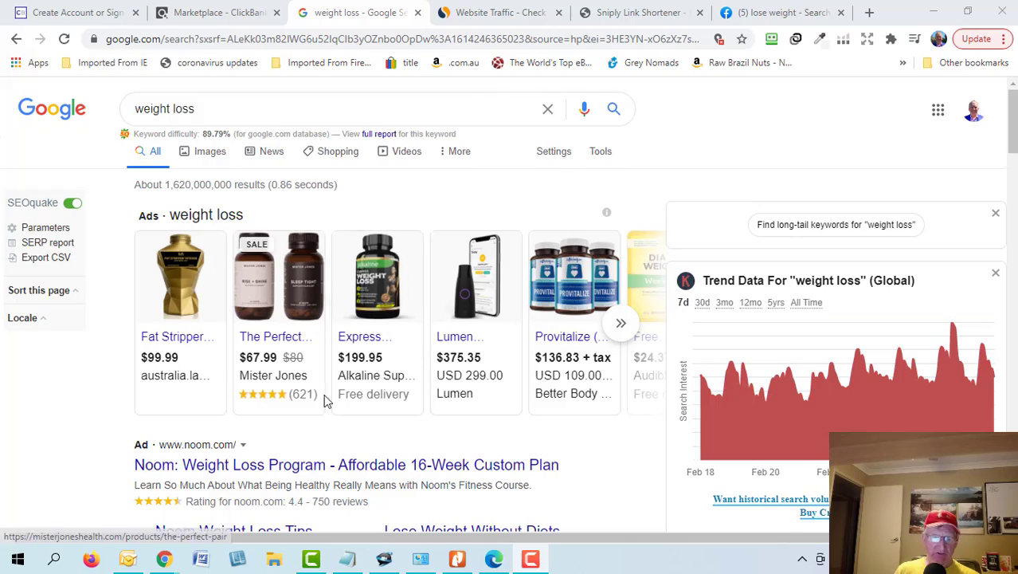
scroll(220, 446, down, 12)
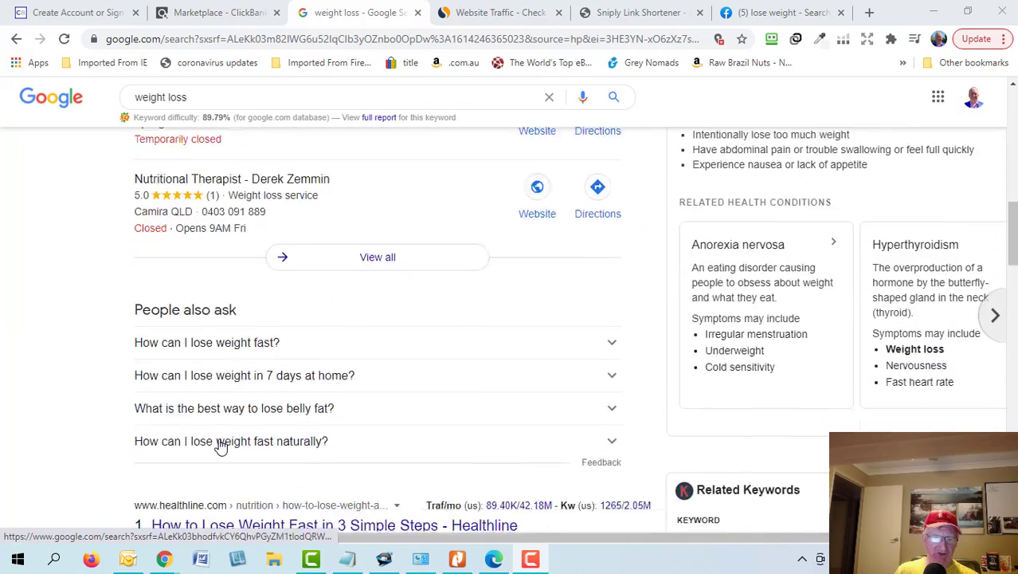
scroll(220, 446, down, 2)
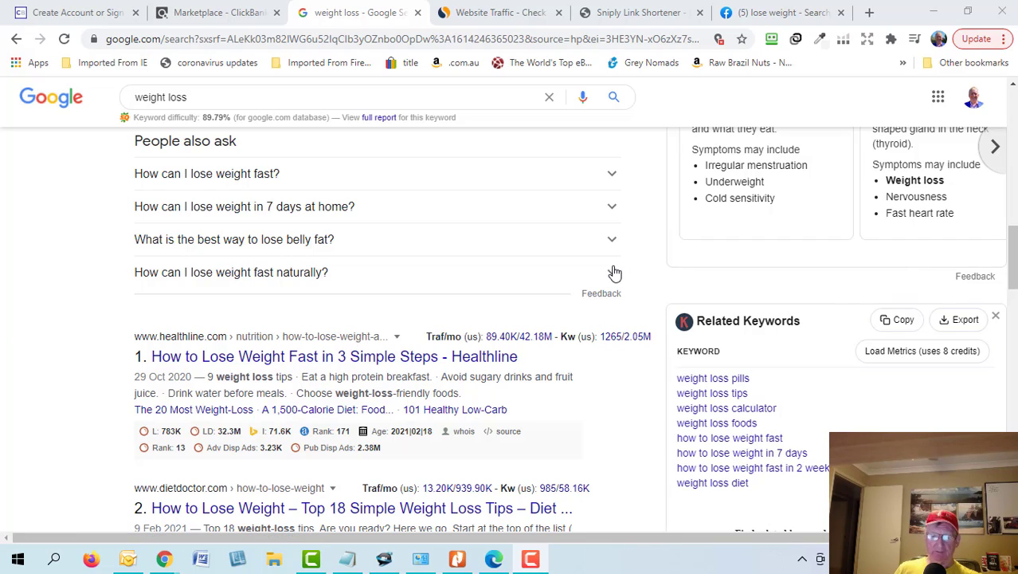
Open the Healthline article on losing weight fast from the results and read through to its 9 weight loss tips.
click(177, 343)
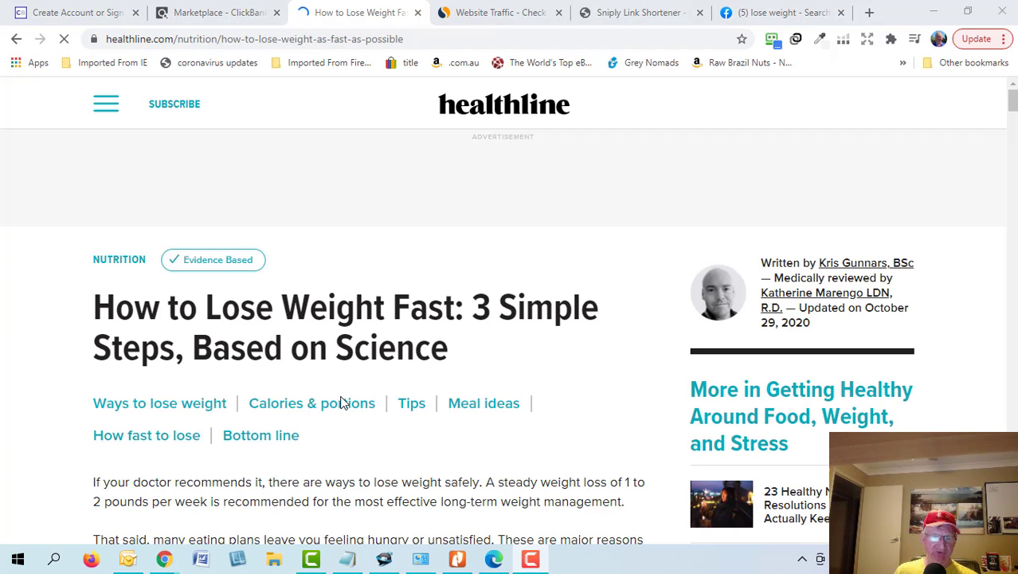
scroll(341, 403, down, 2)
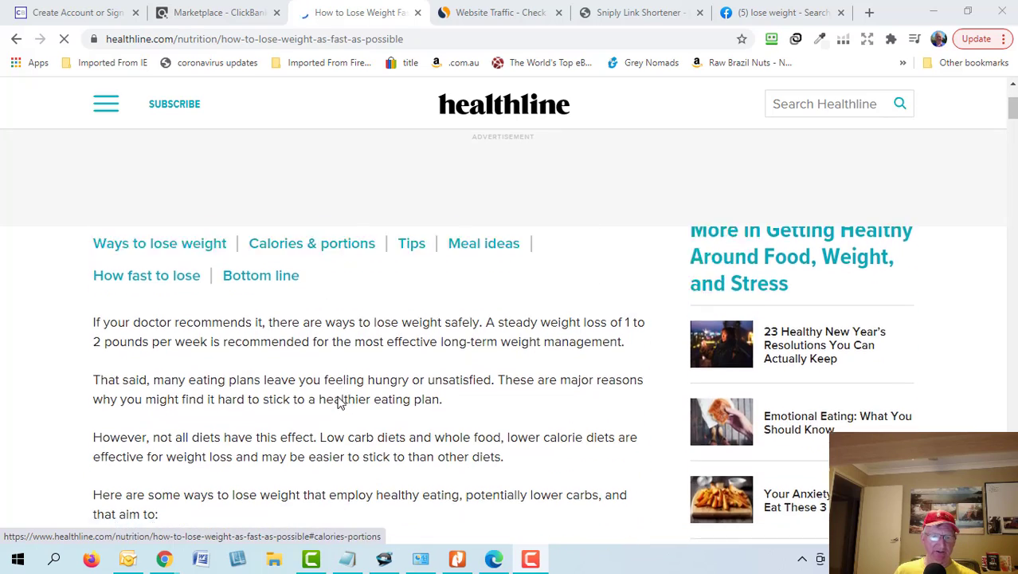
scroll(338, 402, down, 7)
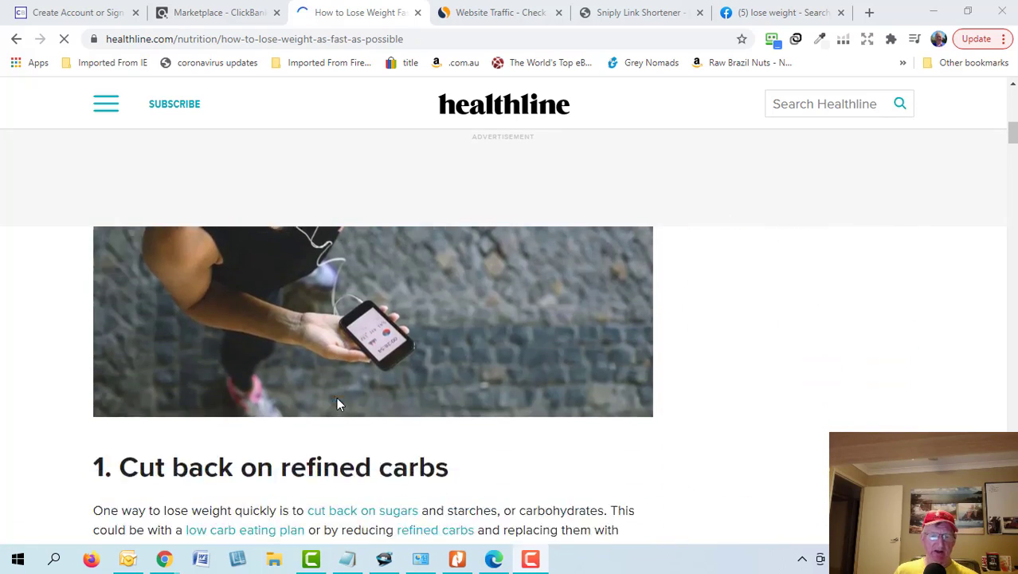
scroll(337, 398, down, 3)
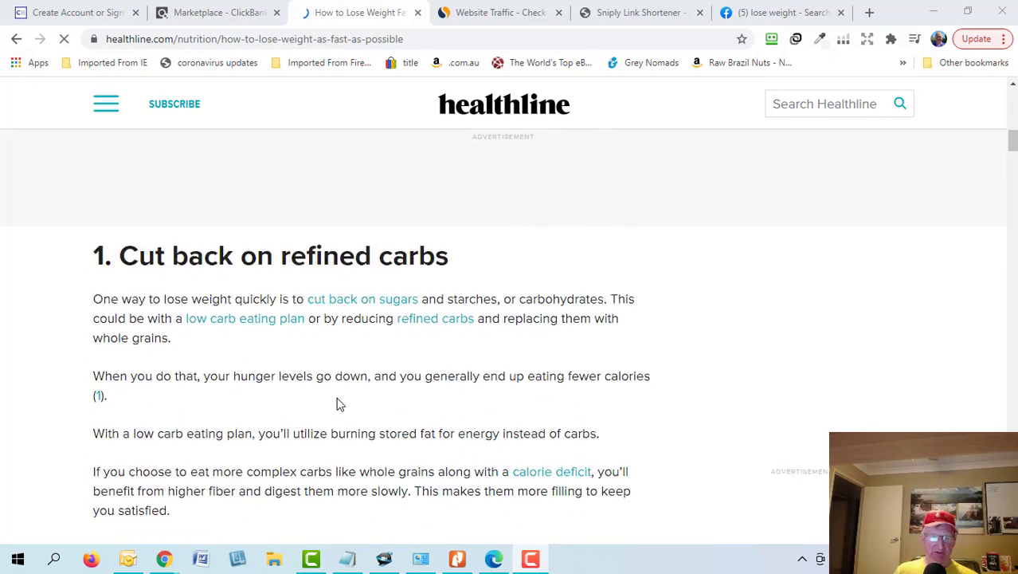
scroll(337, 402, down, 4)
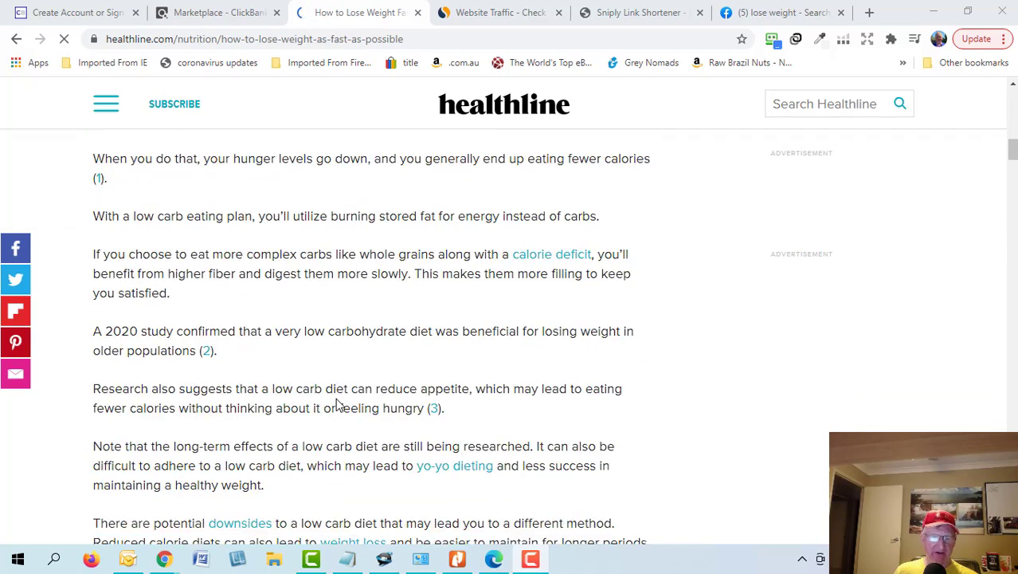
scroll(337, 405, down, 3)
scroll(336, 404, down, 4)
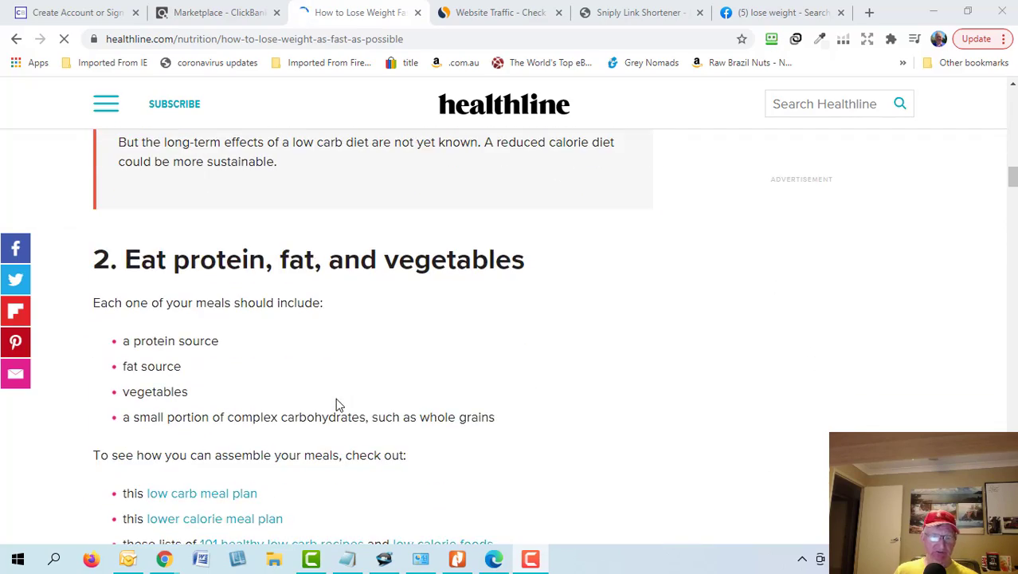
scroll(336, 404, down, 10)
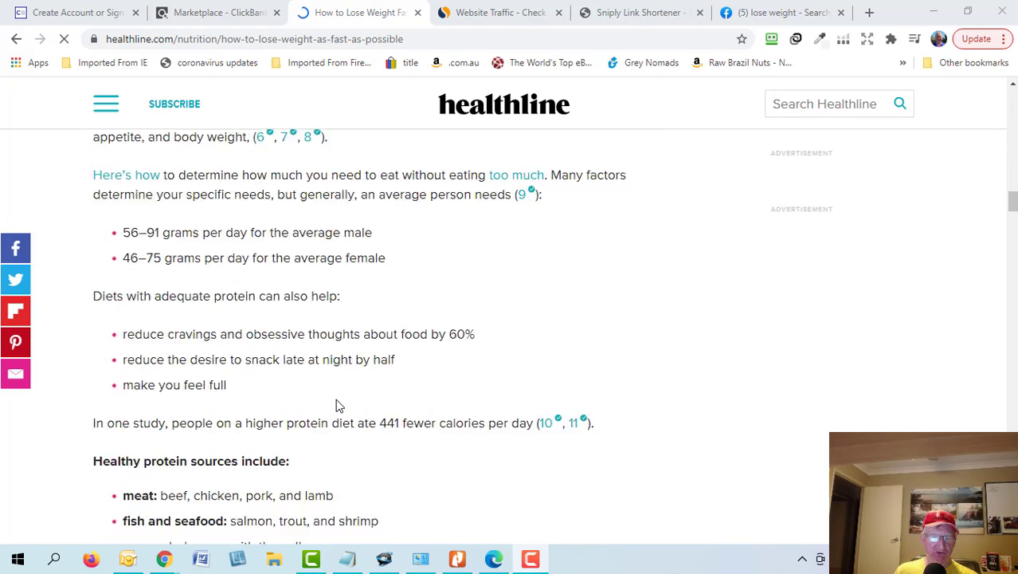
scroll(336, 405, down, 9)
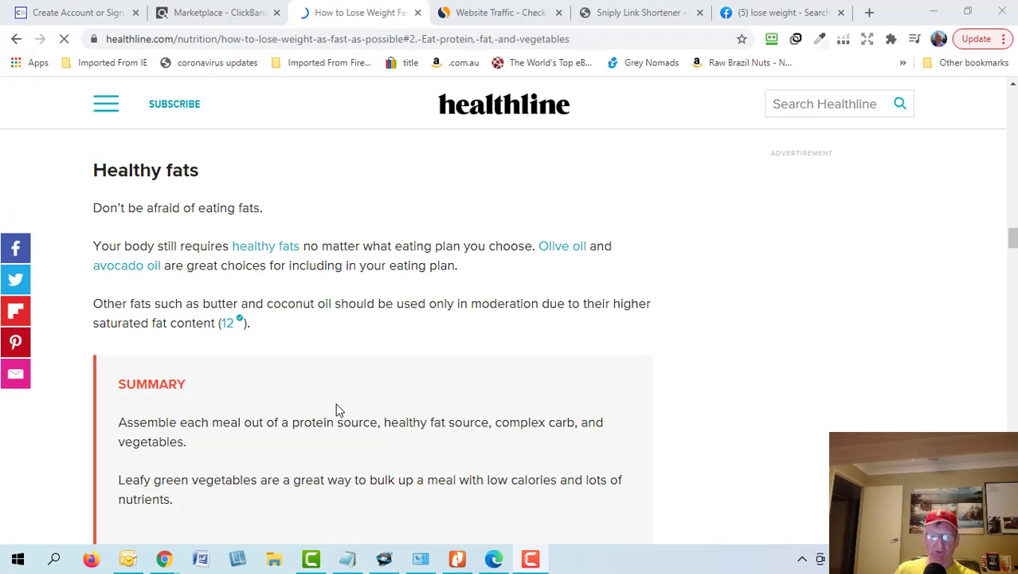
scroll(336, 409, down, 6)
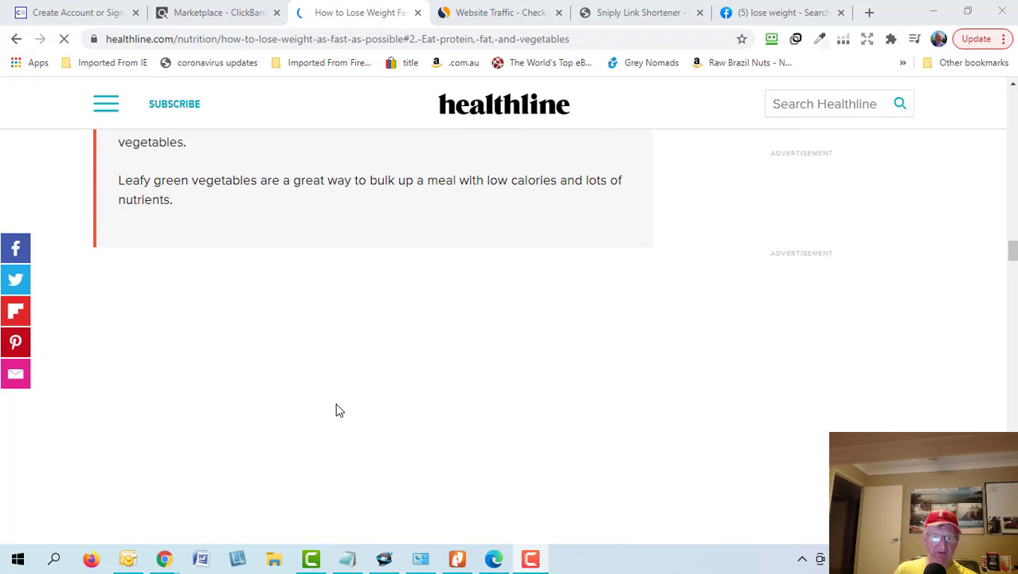
scroll(337, 410, down, 9)
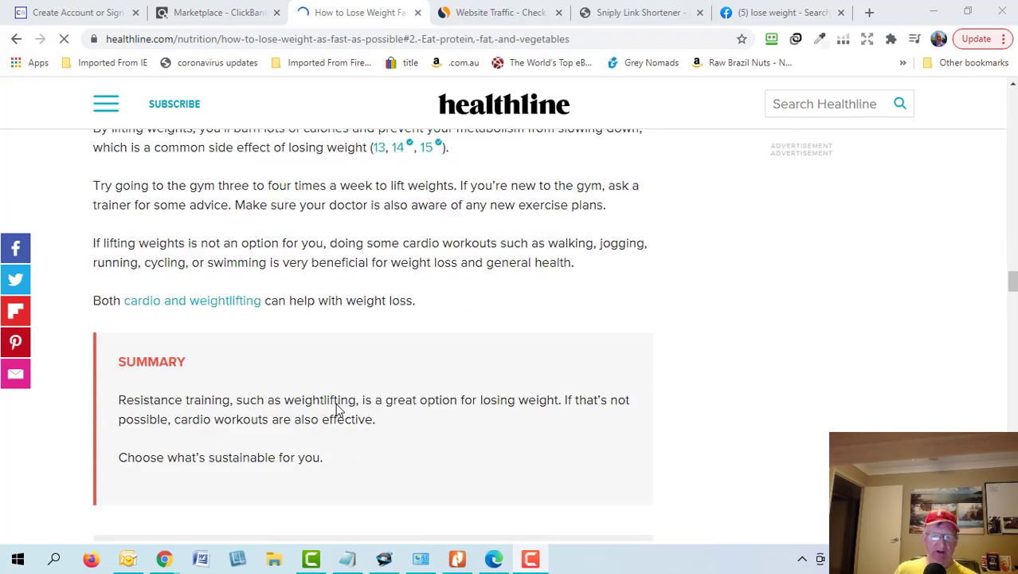
scroll(339, 410, down, 8)
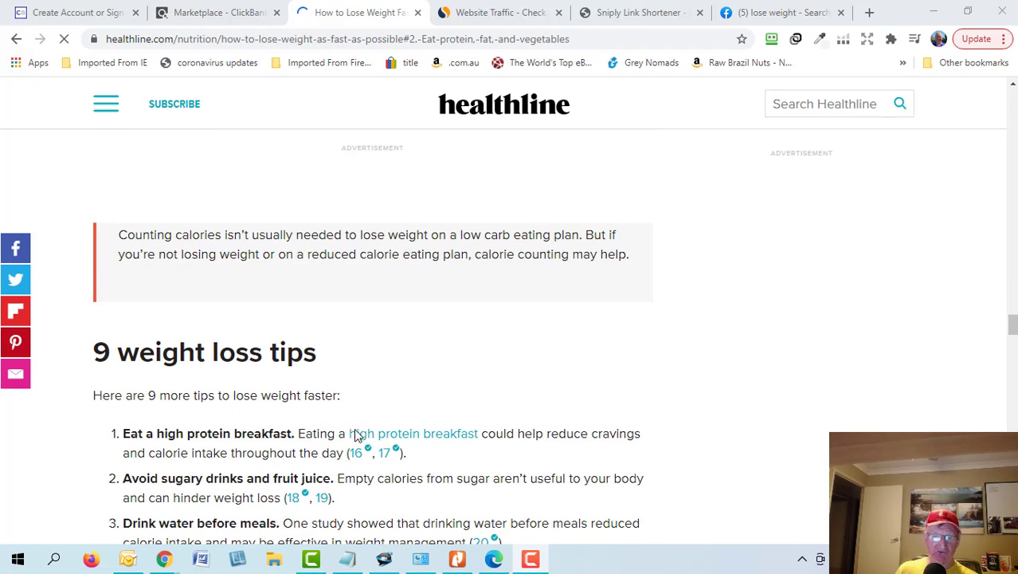
click(358, 453)
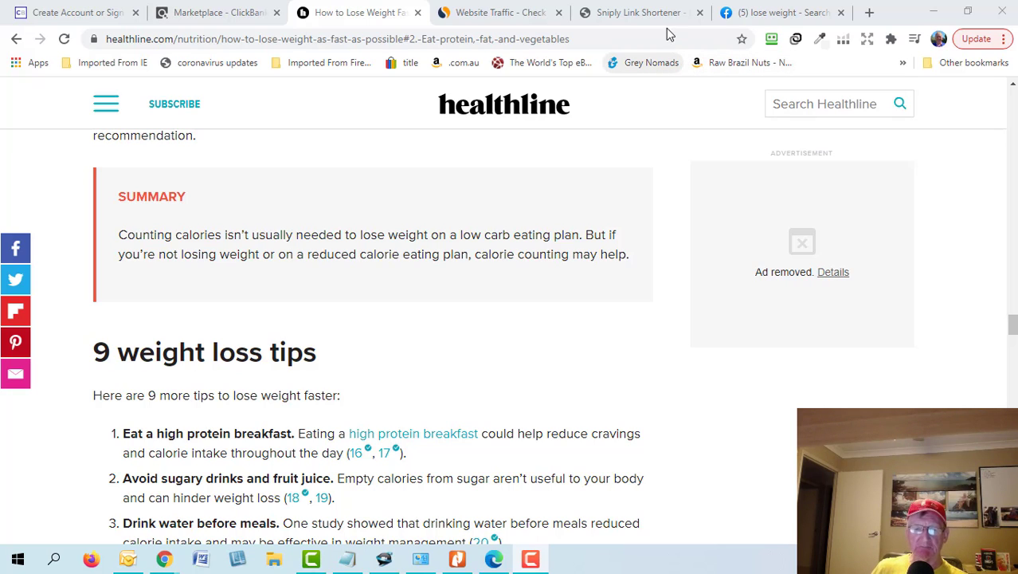
Copy the full web address of the Healthline weight loss article.
click(479, 14)
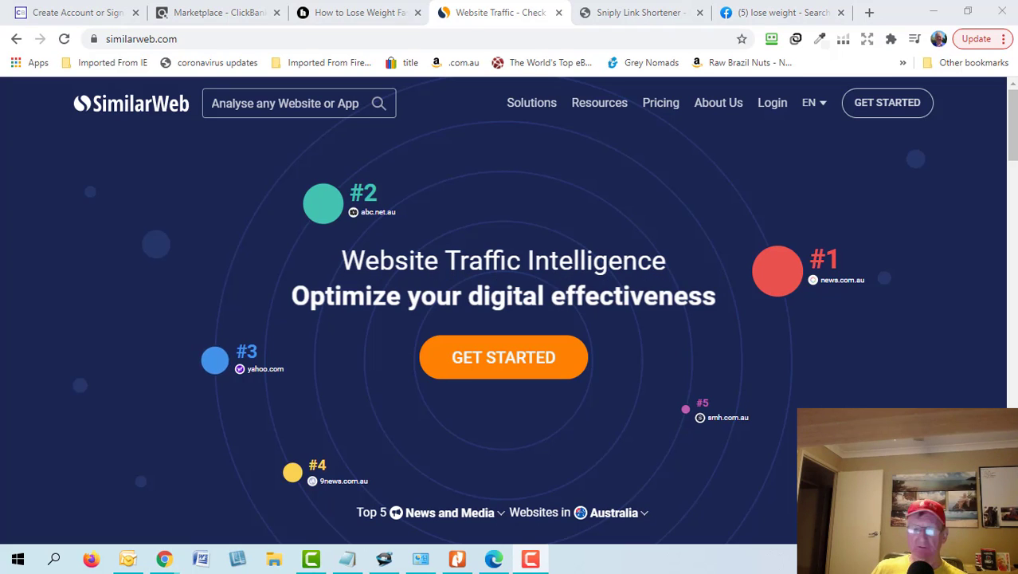
click(402, 13)
click(424, 37)
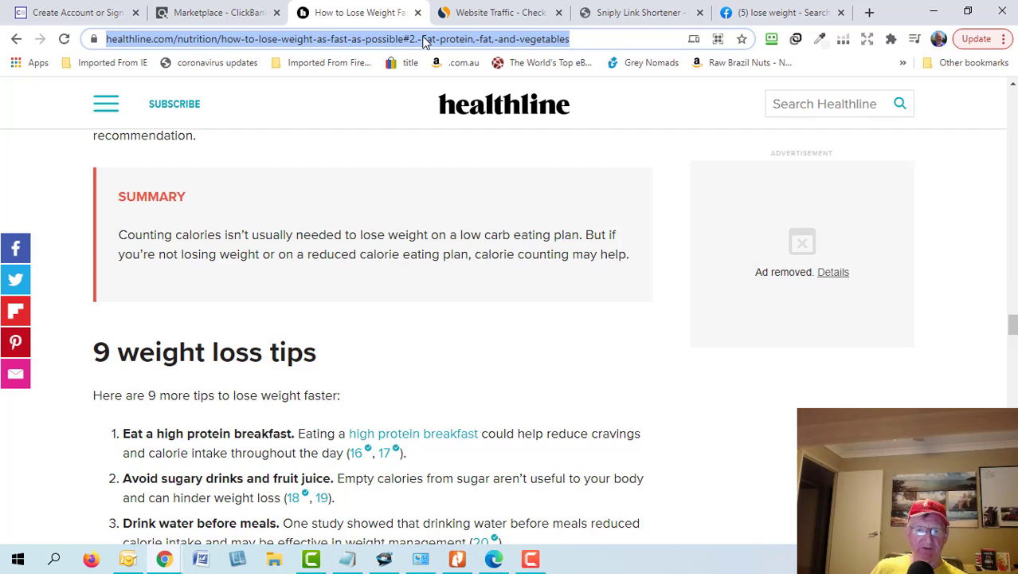
right_click(424, 37)
click(487, 145)
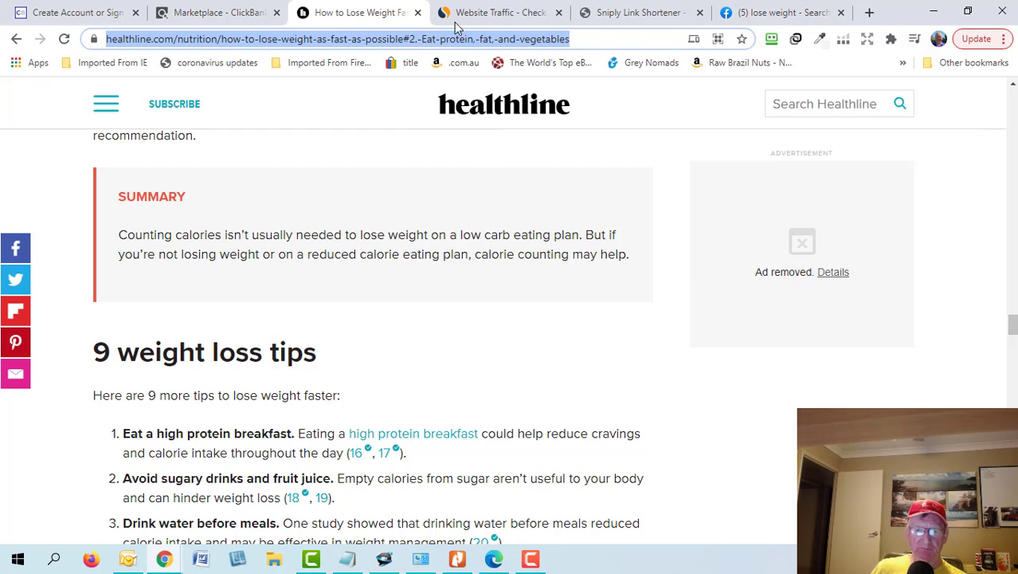
Look up the copied Healthline address on SimilarWeb and examine the site's traffic overview, engagement figures and visits by country.
click(474, 13)
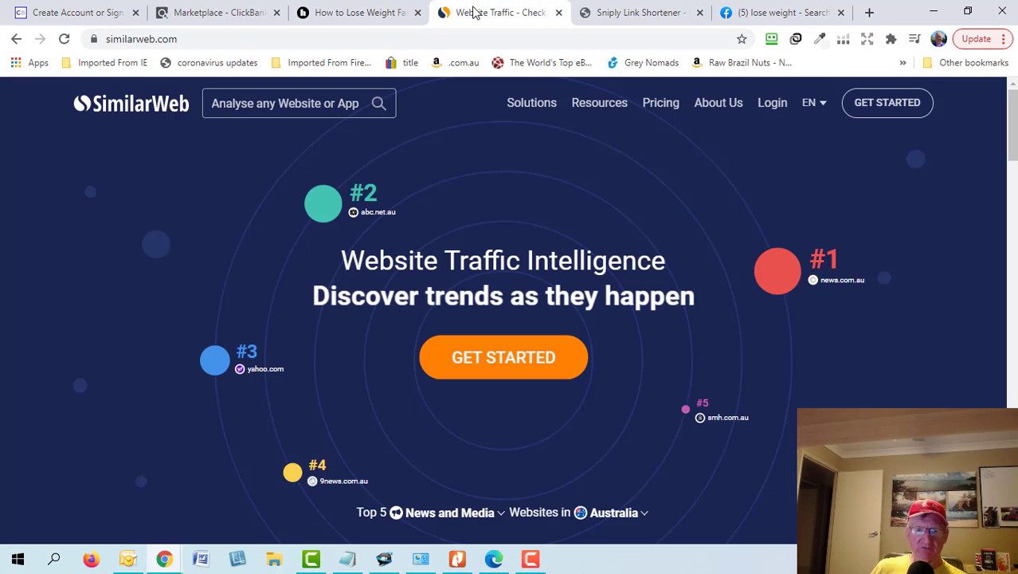
click(273, 104)
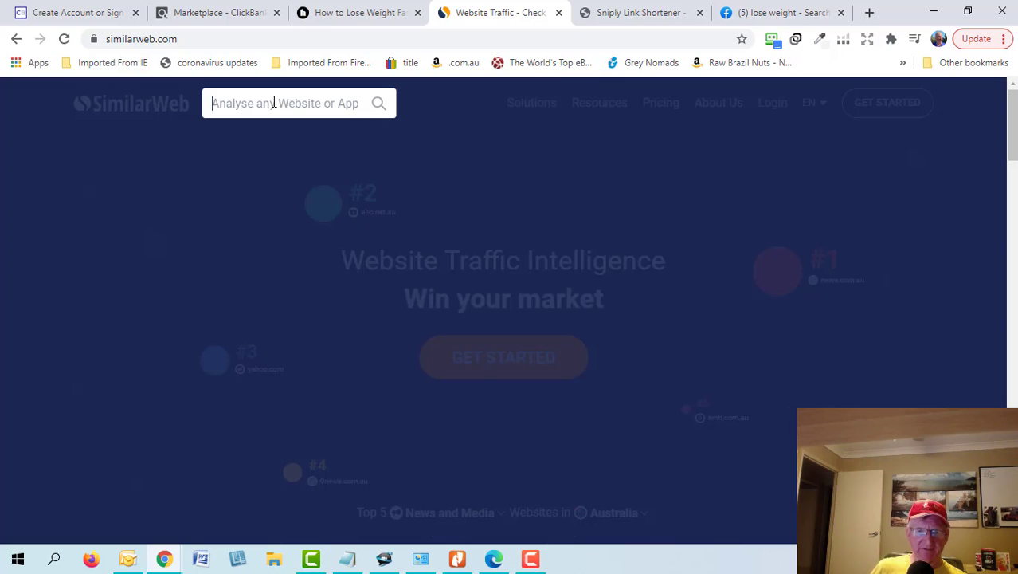
right_click(274, 103)
click(310, 219)
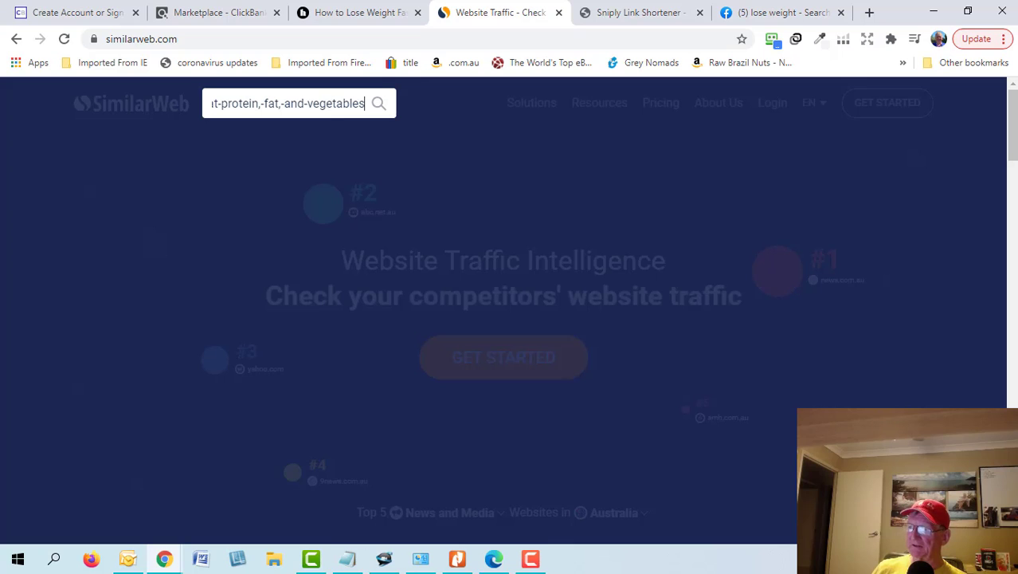
key(Return)
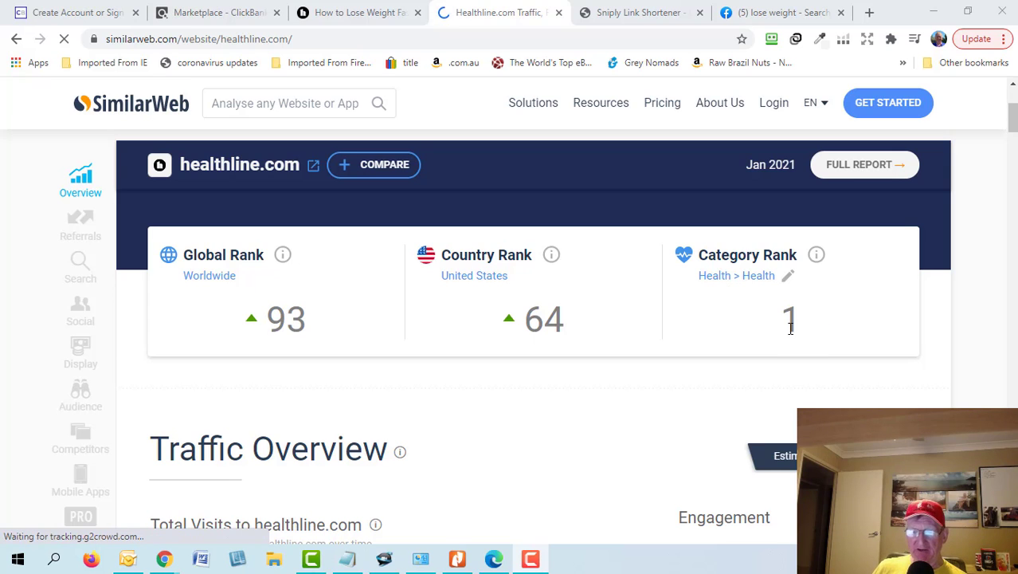
scroll(791, 325, down, 4)
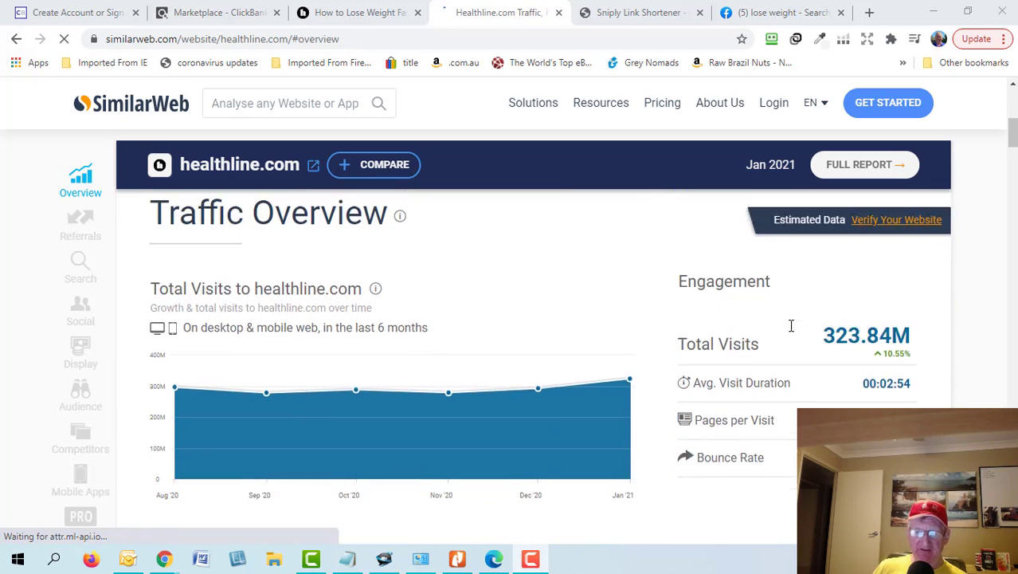
scroll(791, 326, up, 1)
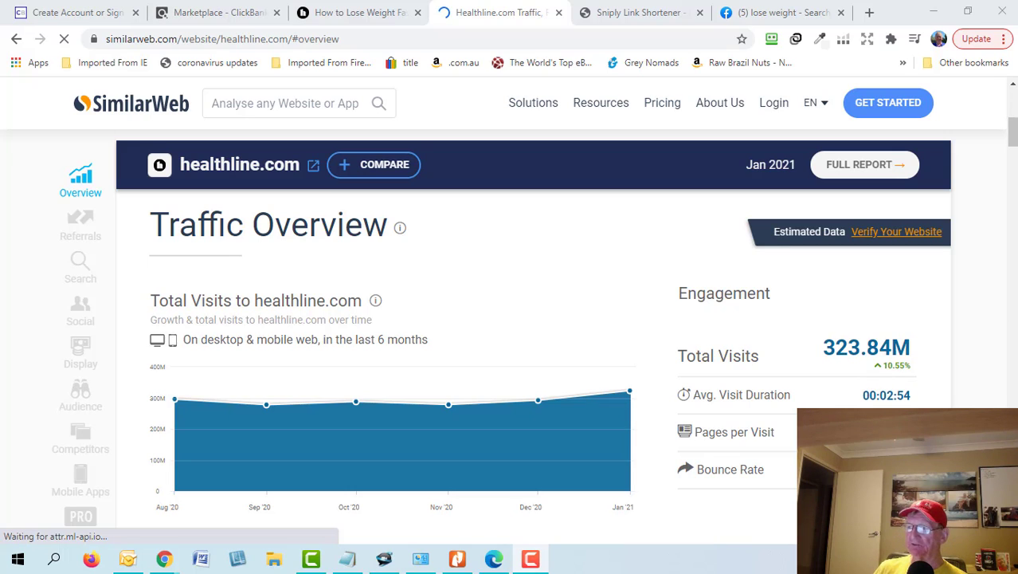
scroll(694, 352, down, 3)
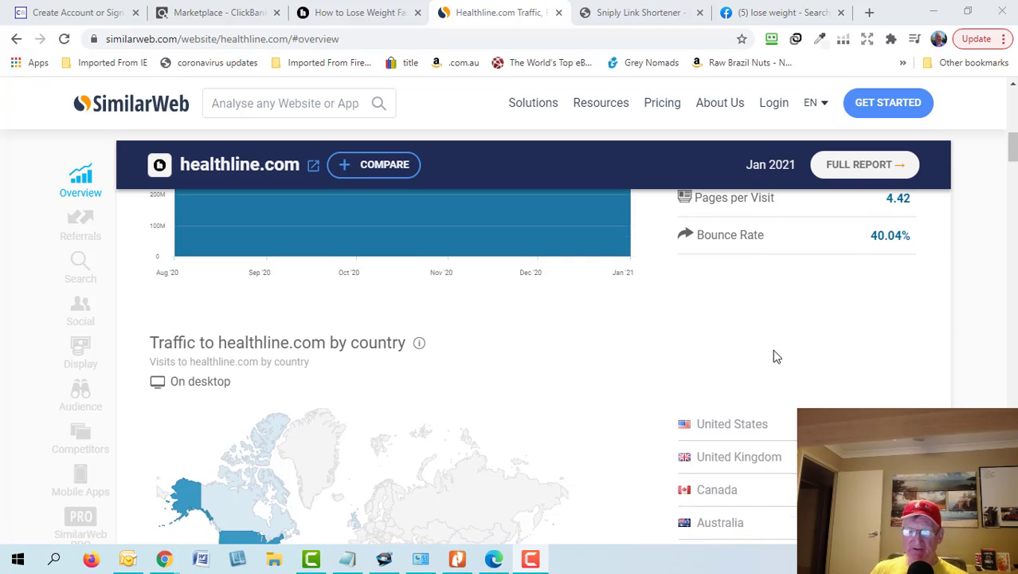
scroll(773, 352, down, 2)
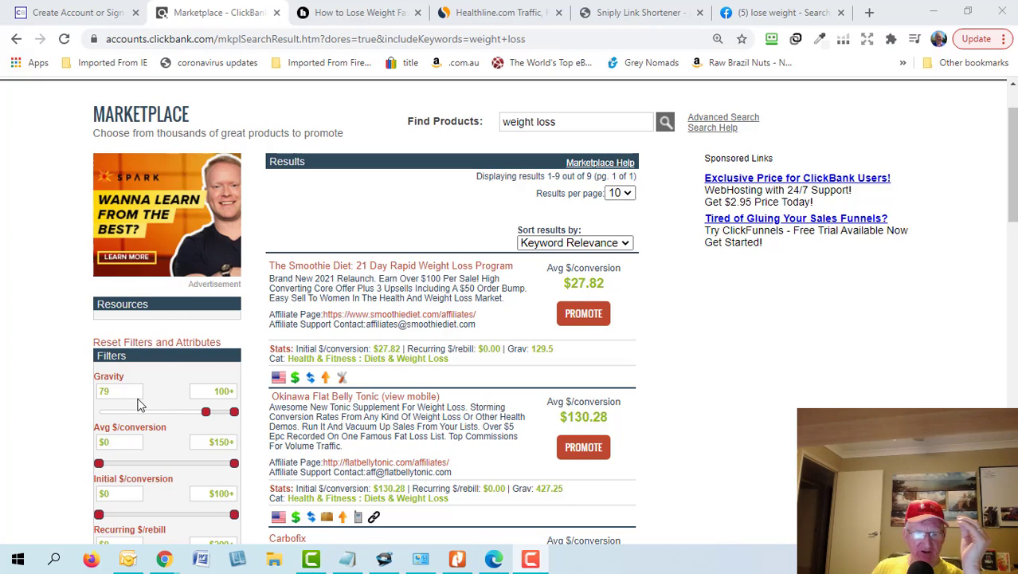
Open the sales page of The Smoothie Diet: 21 Day Rapid Weight Loss Program from the ClickBank marketplace results.
scroll(143, 388, down, 1)
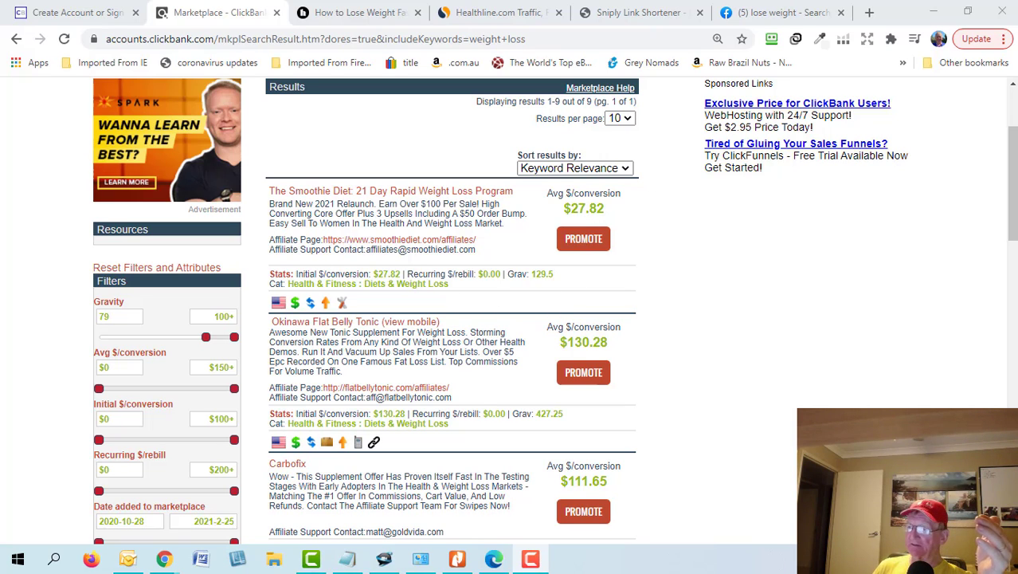
click(416, 191)
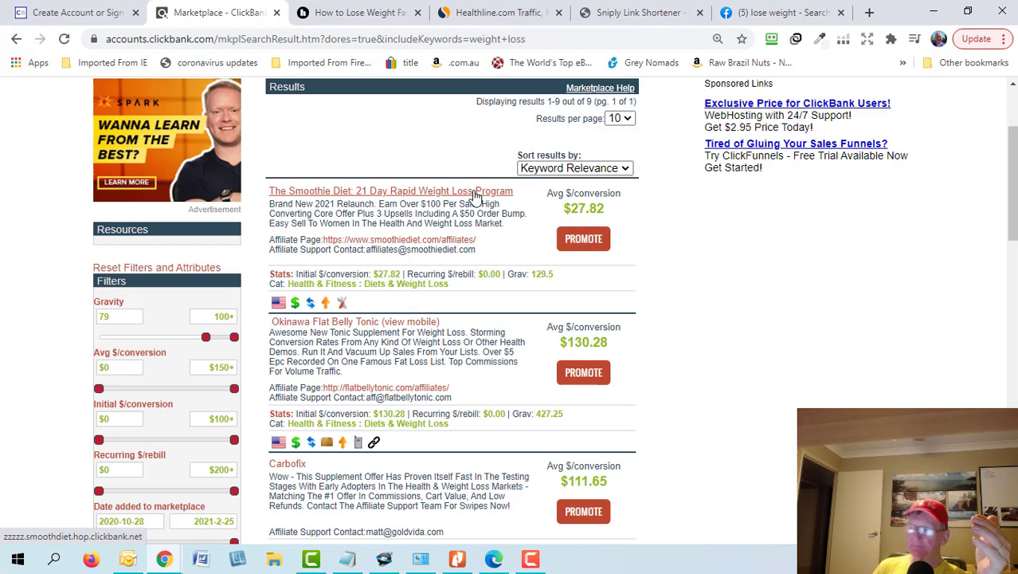
click(475, 192)
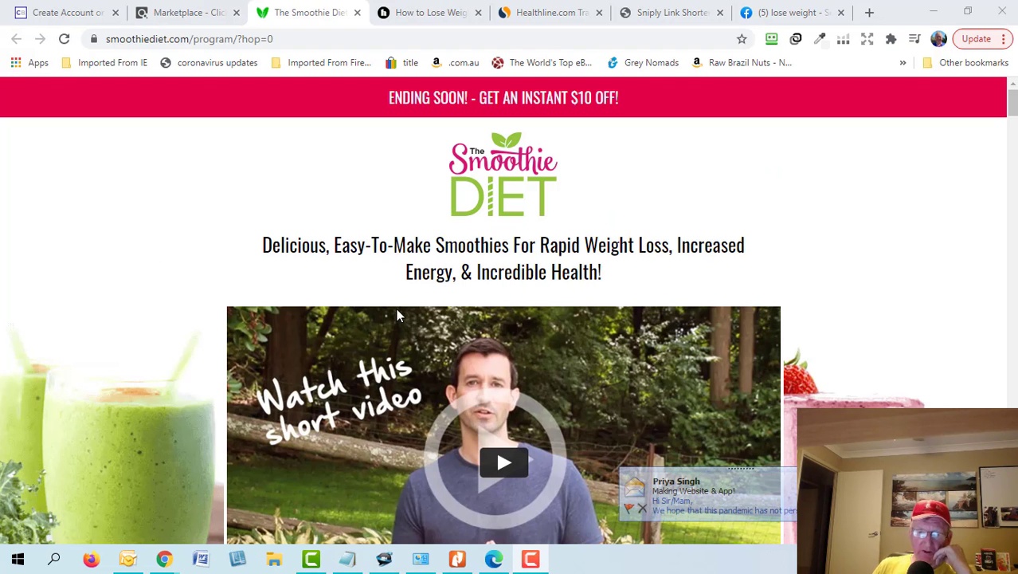
Examine the Smoothie Diet sales page, including its video, discount offer and customer testimonials, and return to the marketplace results.
scroll(511, 281, down, 2)
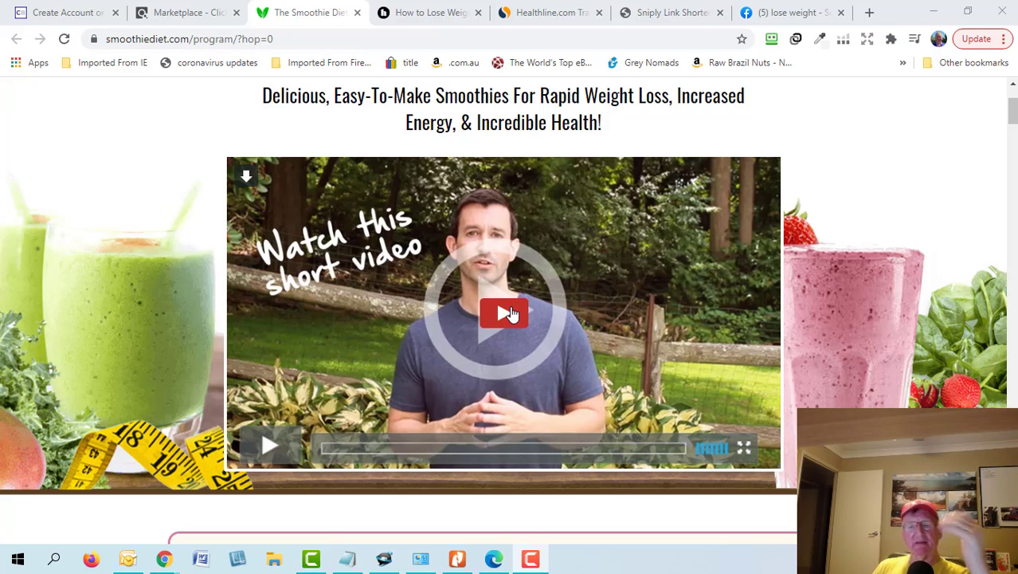
scroll(553, 356, down, 2)
scroll(558, 357, up, 1)
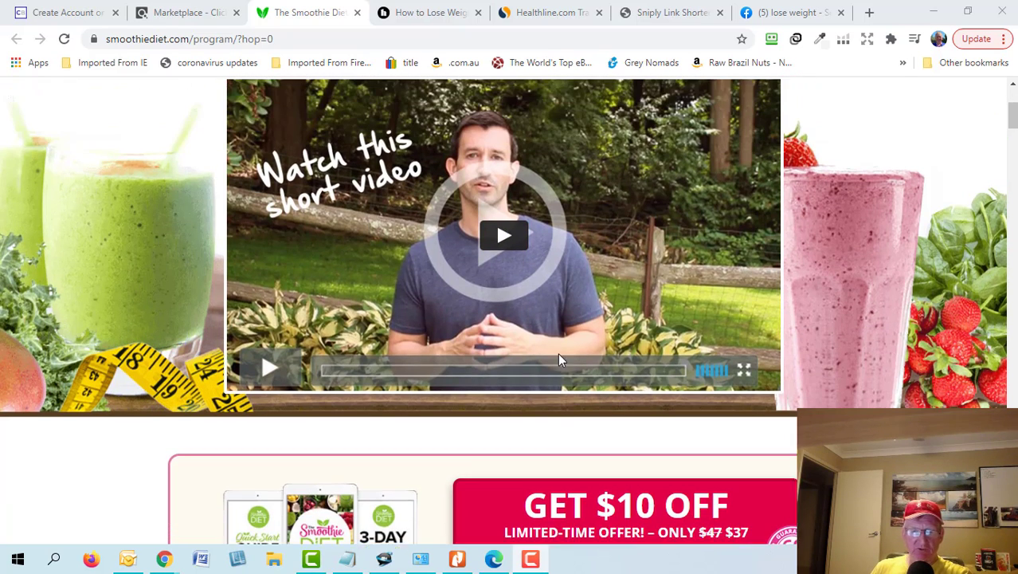
scroll(558, 360, up, 1)
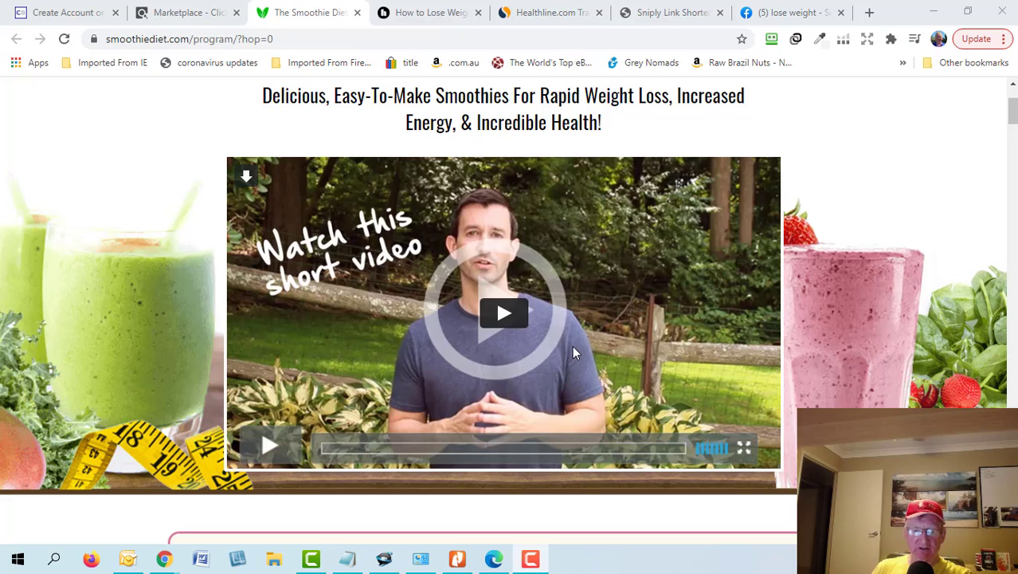
scroll(612, 316, down, 2)
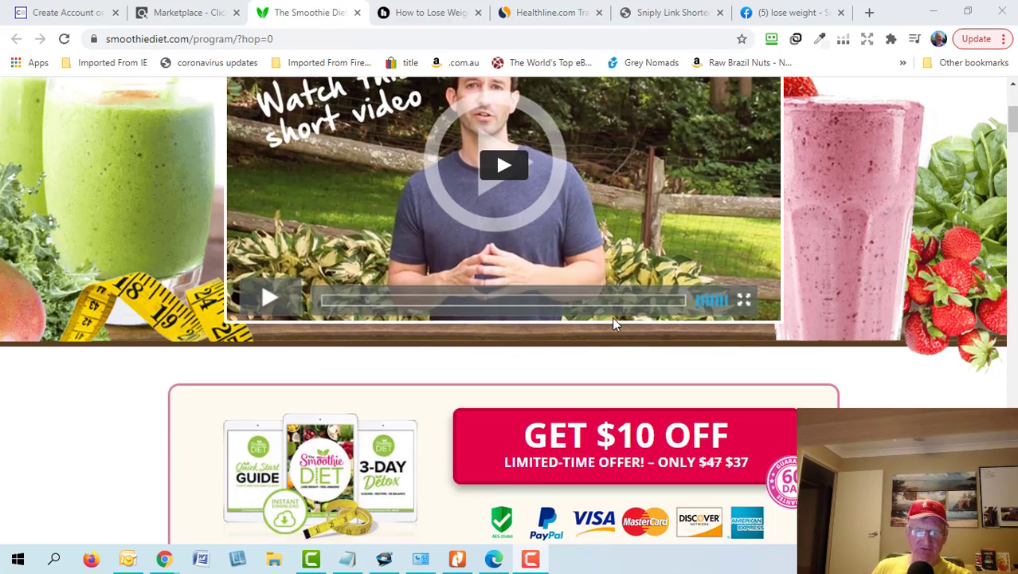
scroll(612, 316, up, 1)
scroll(612, 317, down, 3)
scroll(612, 317, down, 5)
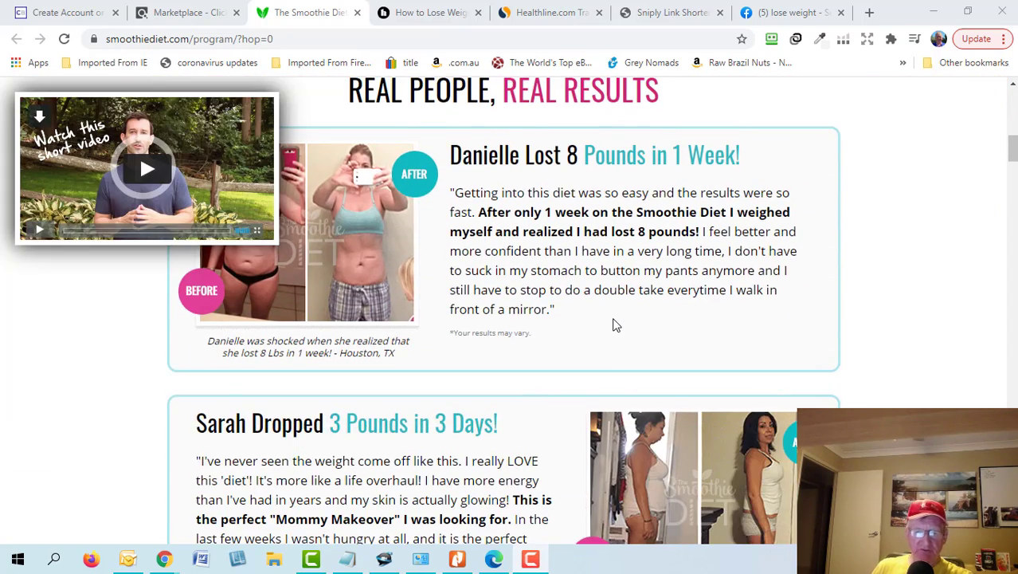
scroll(612, 319, up, 10)
scroll(510, 319, up, 1)
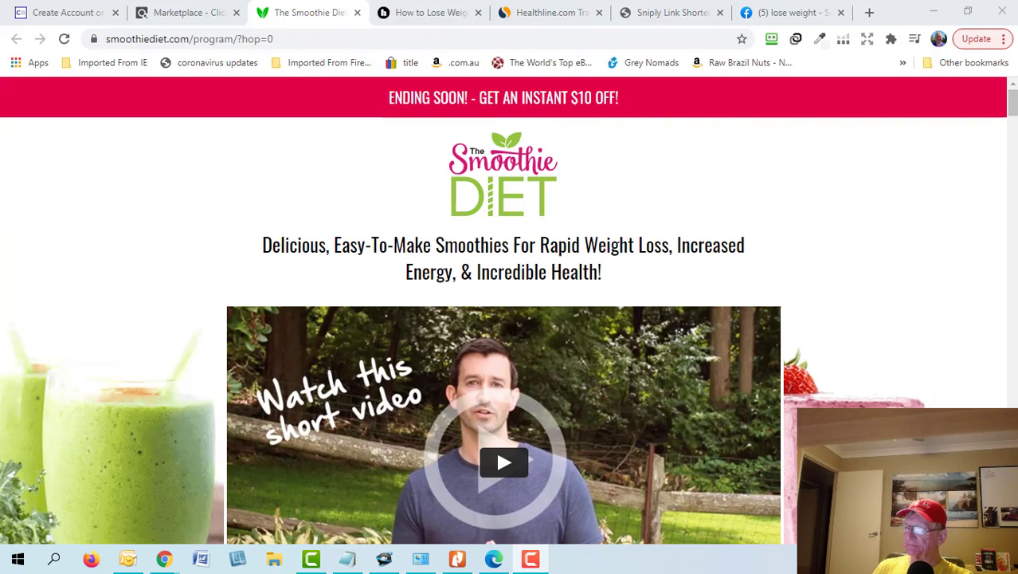
key(ctrl+w)
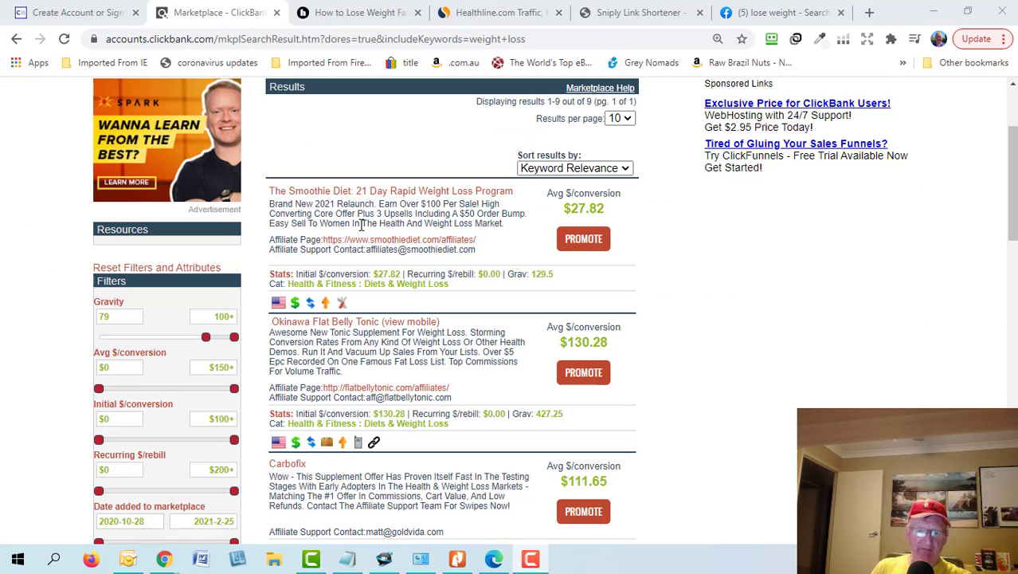
Generate an affiliate HopLink for The Smoothie Diet with the prefilled account nickname, copy the encrypted link and close the generator.
click(599, 243)
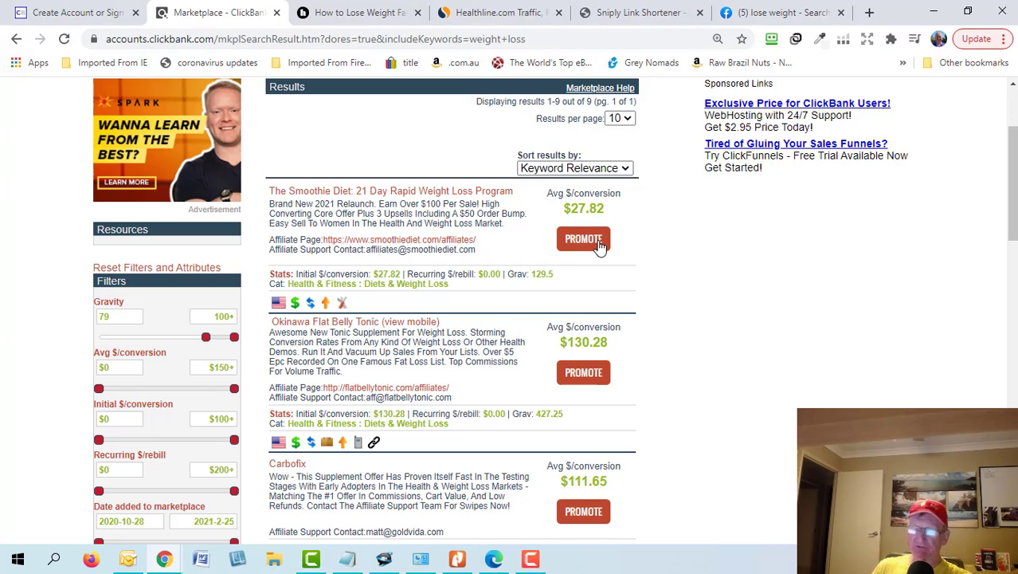
click(599, 243)
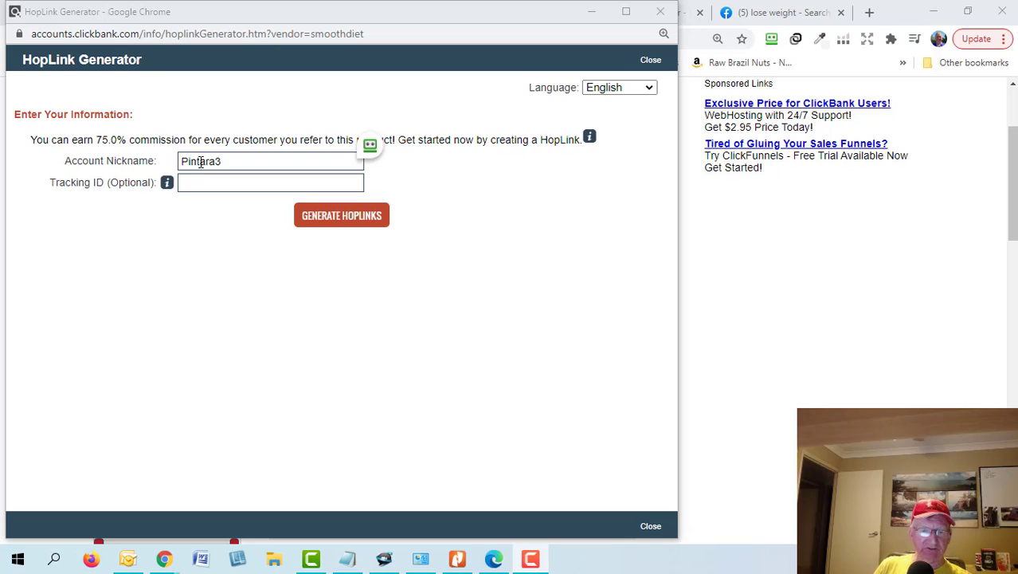
click(336, 222)
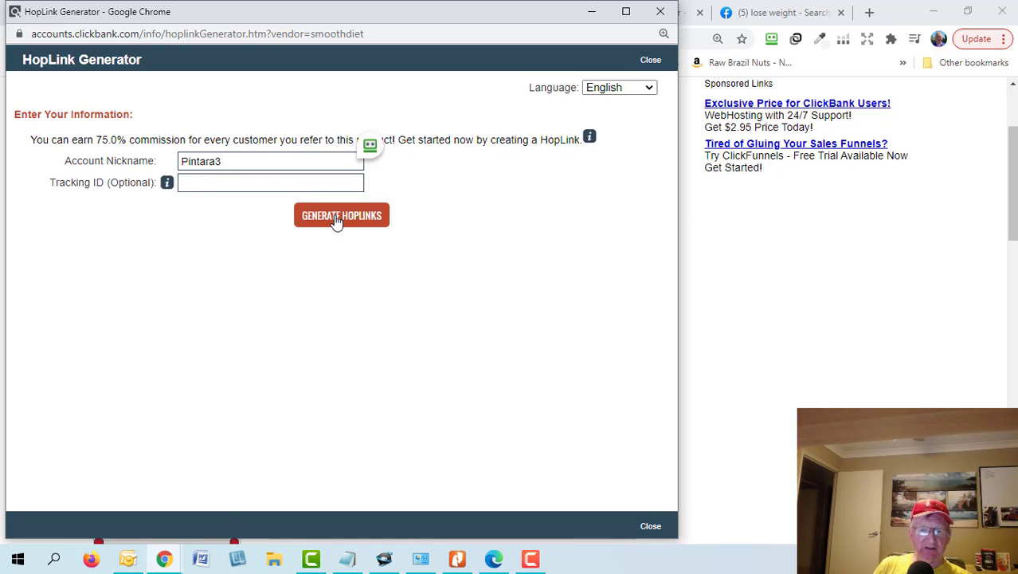
click(336, 222)
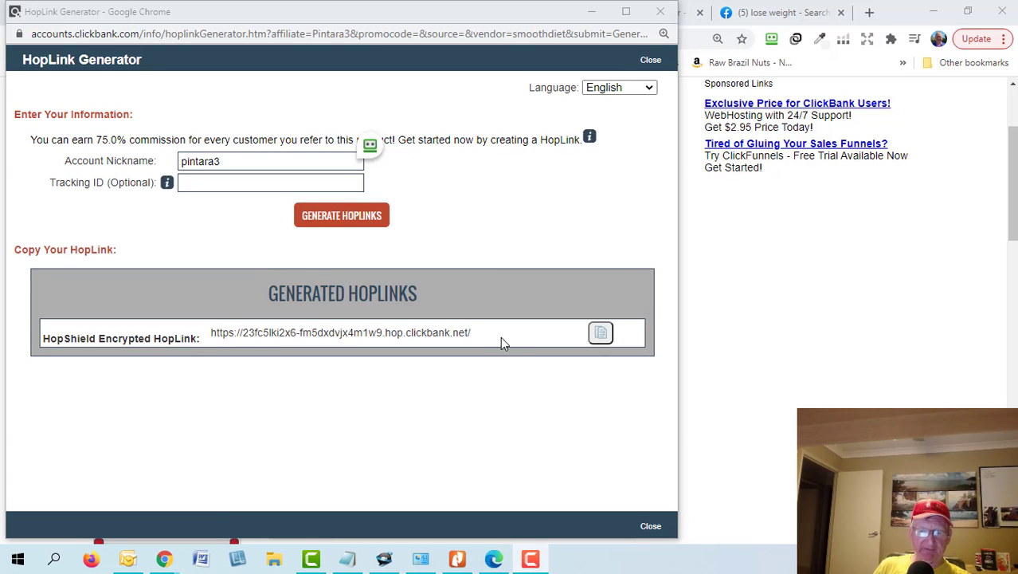
drag(517, 337, 567, 313)
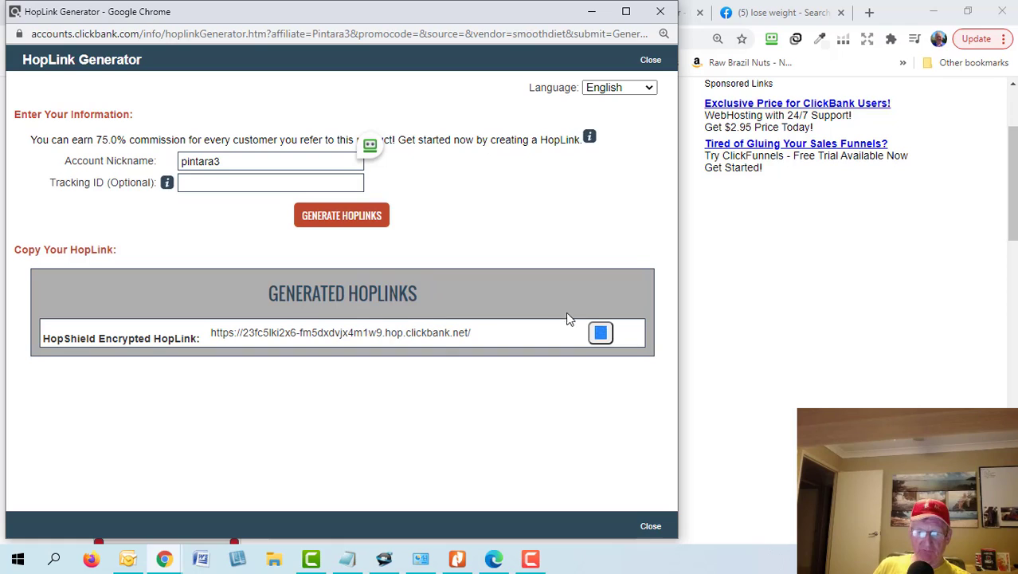
click(596, 333)
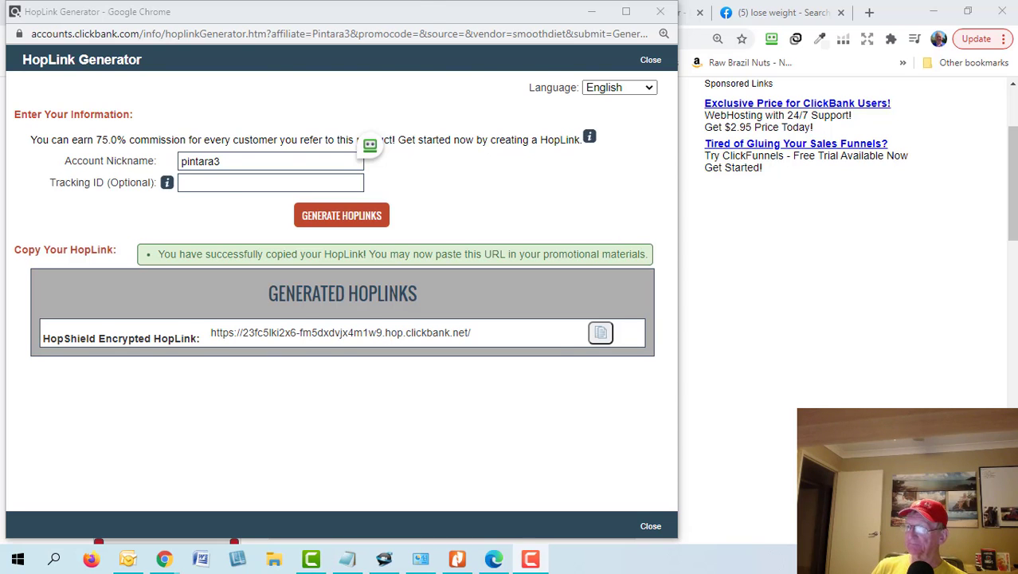
click(896, 301)
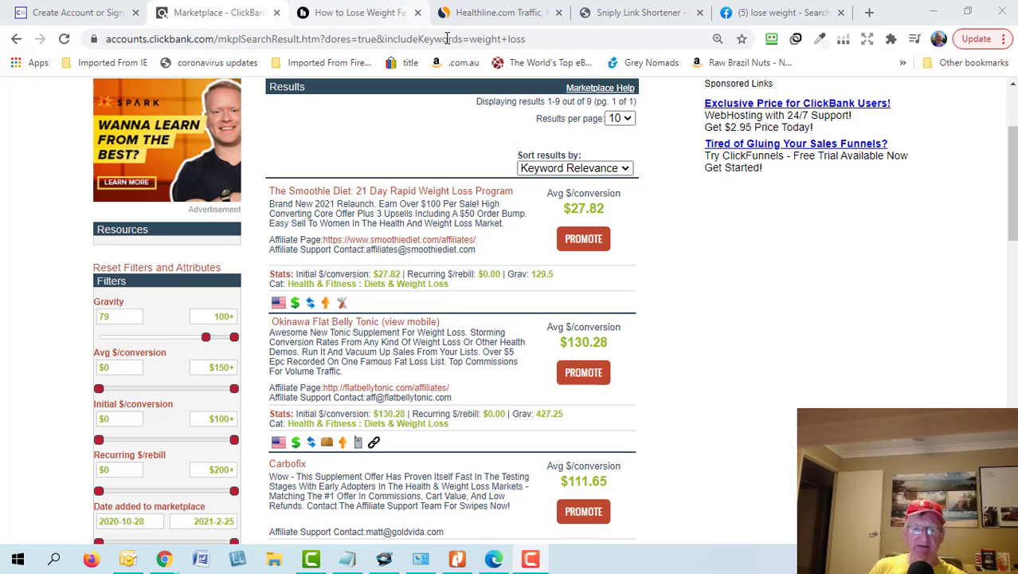
Switch to the Sniply website, look over its home page and go to the account sign-in.
click(615, 15)
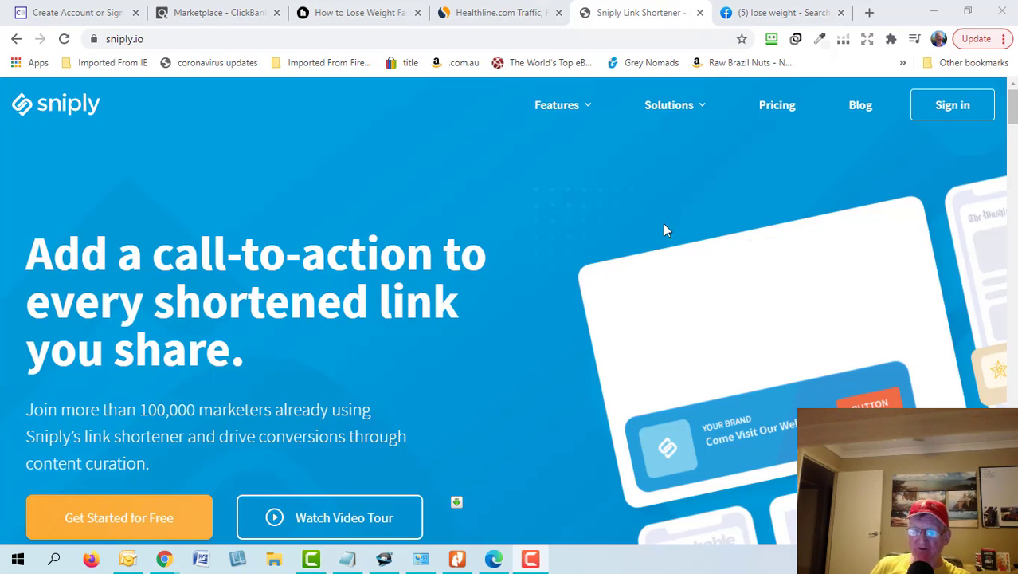
scroll(499, 341, down, 1)
scroll(558, 279, up, 1)
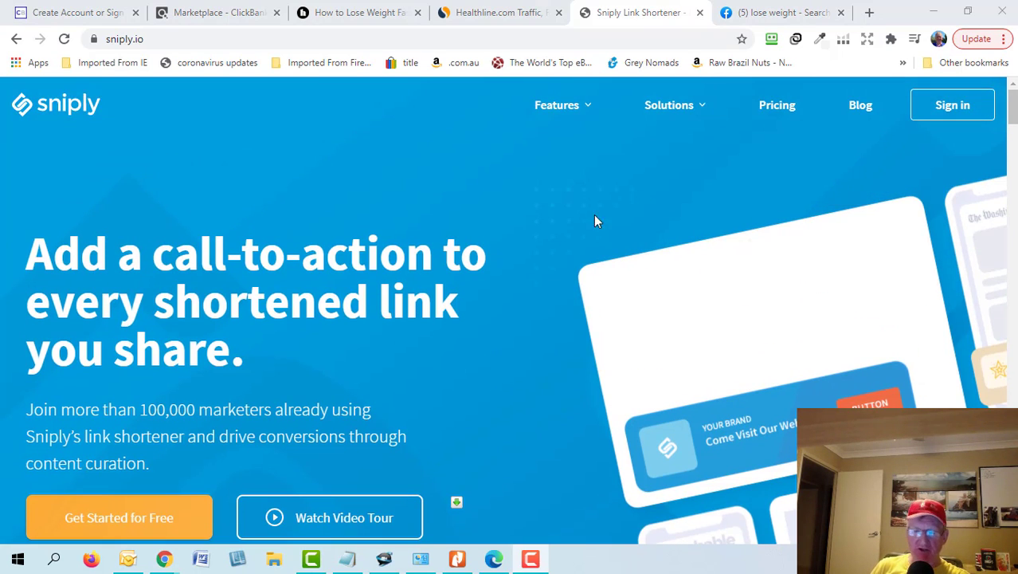
click(955, 105)
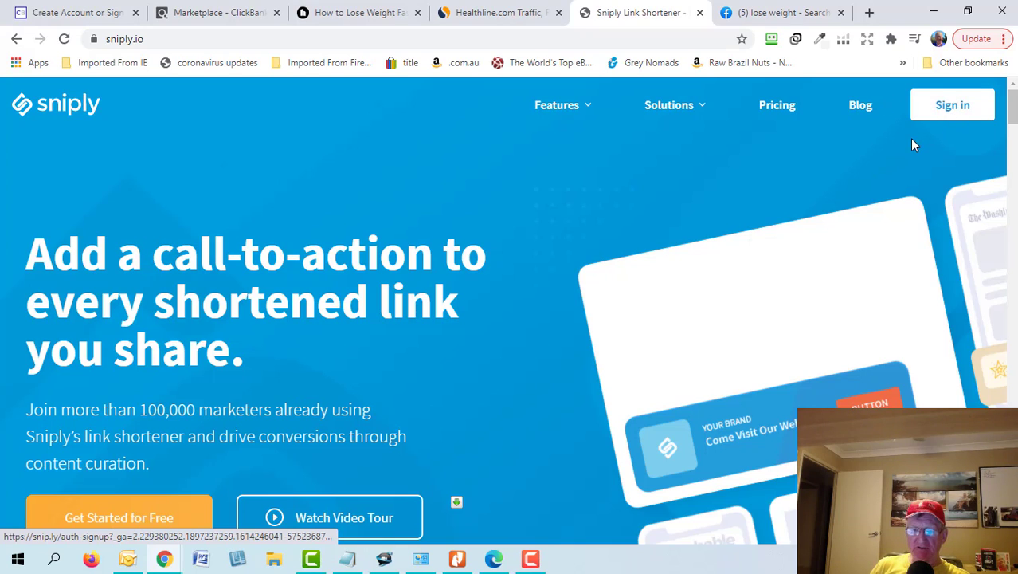
click(949, 114)
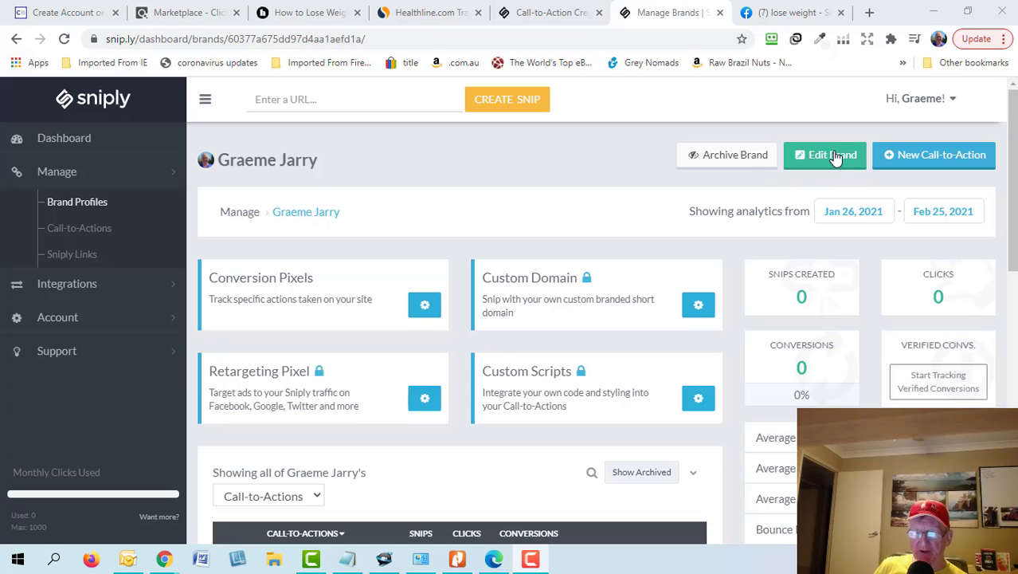
Rename the Sniply brand profile as "The Smoothie Diet" and save the change.
click(833, 155)
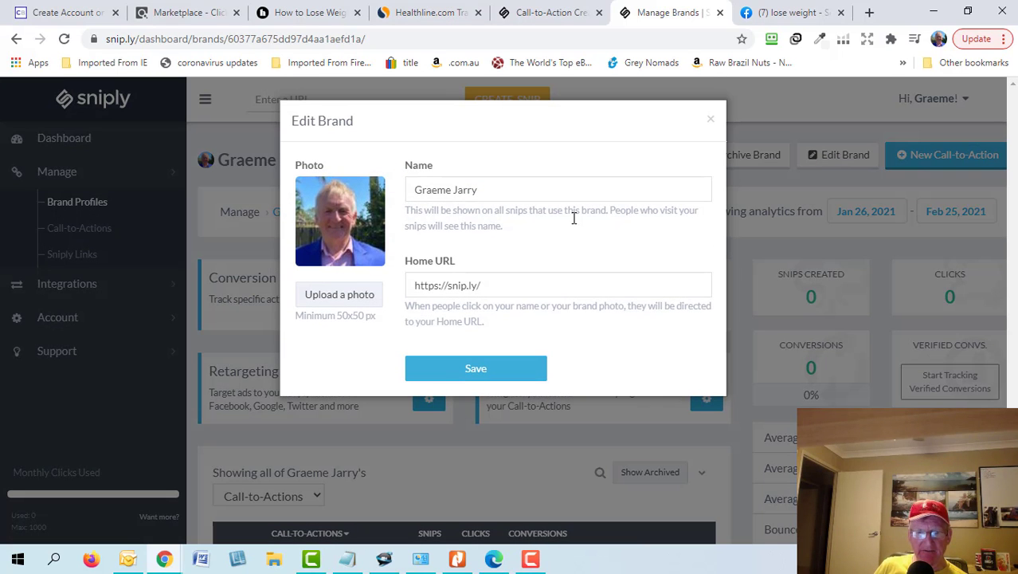
drag(480, 190, 421, 199)
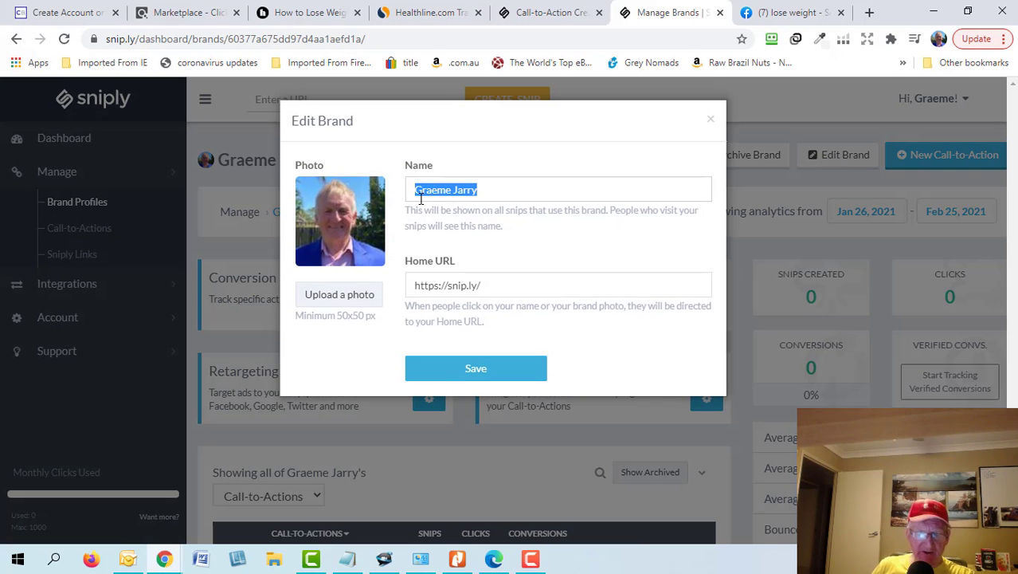
text(The )
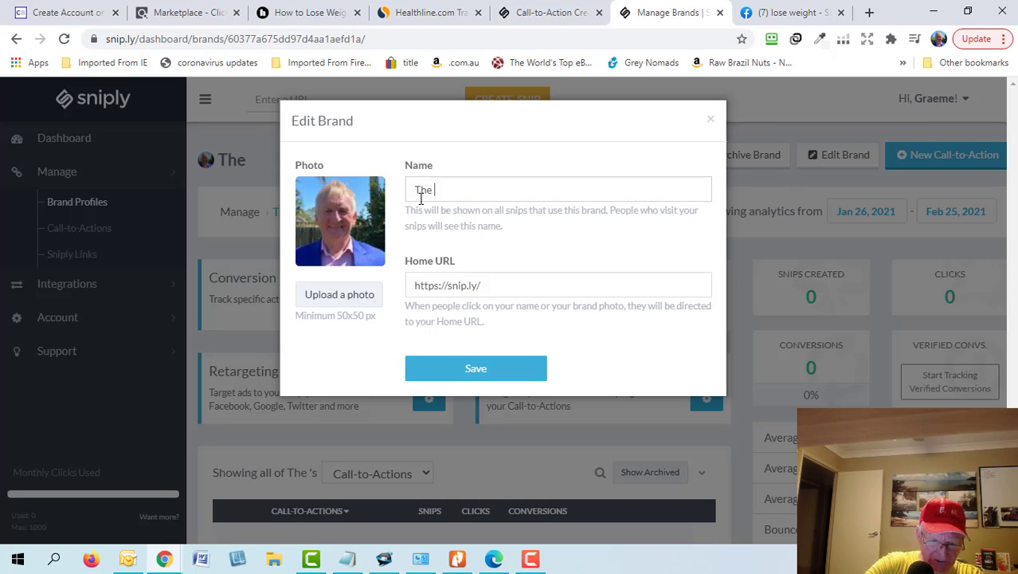
text(Smoo)
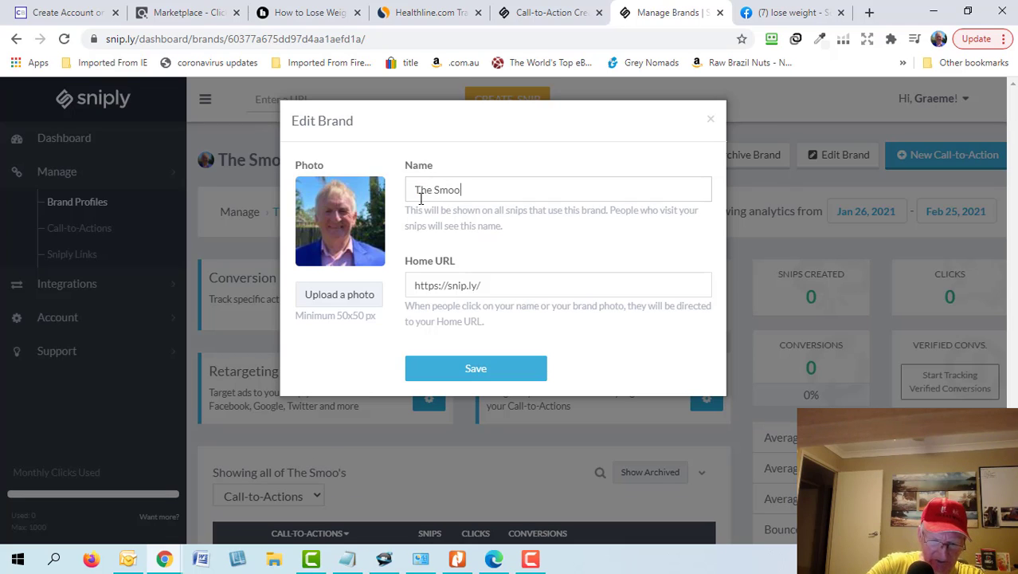
text(thie )
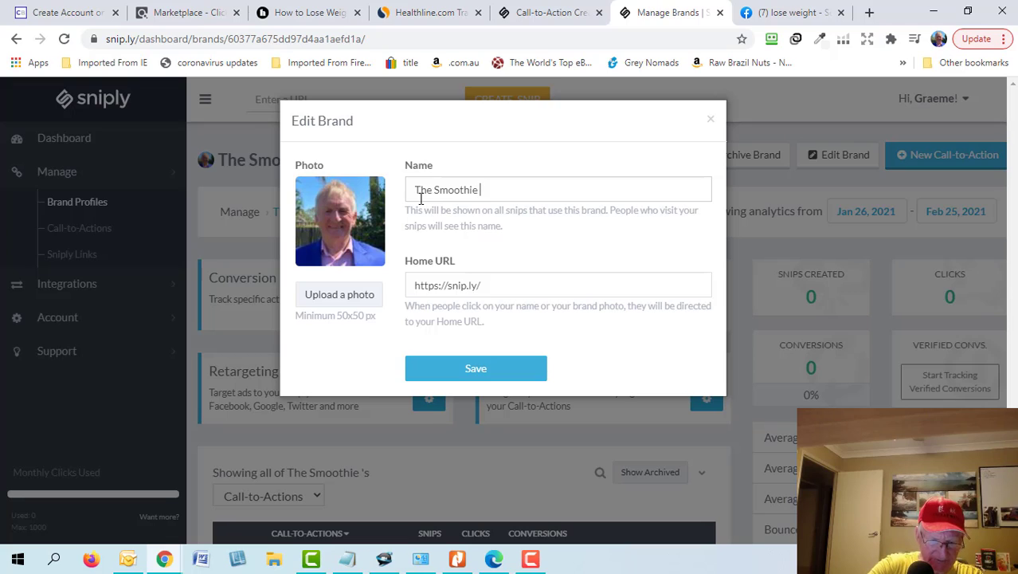
text(Diet)
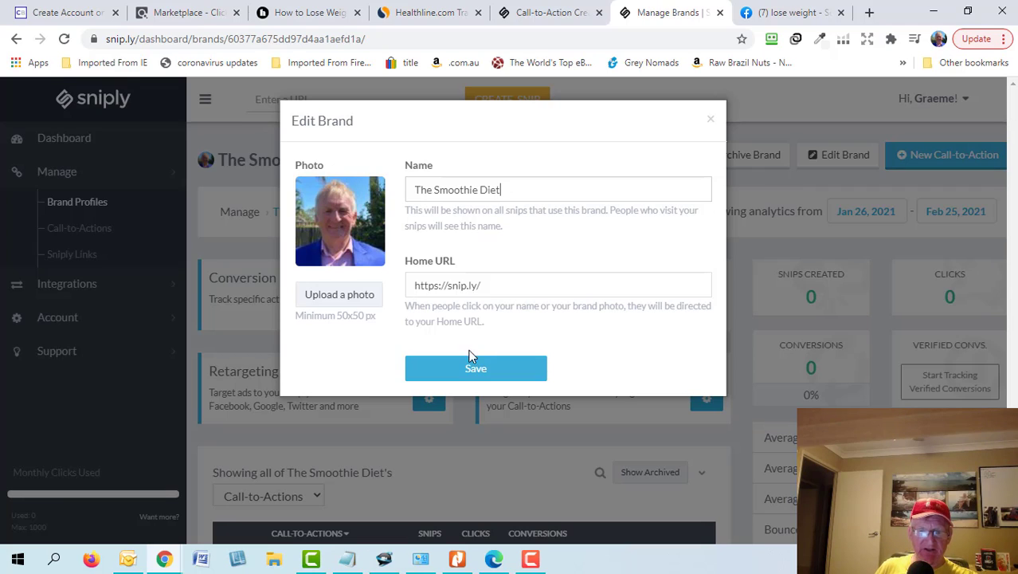
click(483, 370)
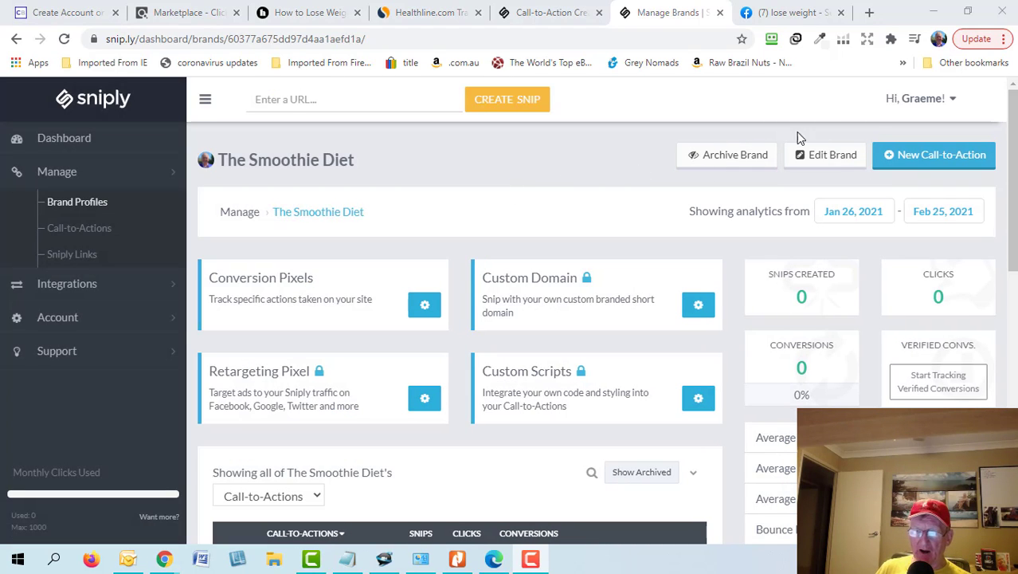
Start a new call-to-action for The Smoothie Diet brand and choose the Button type.
click(925, 158)
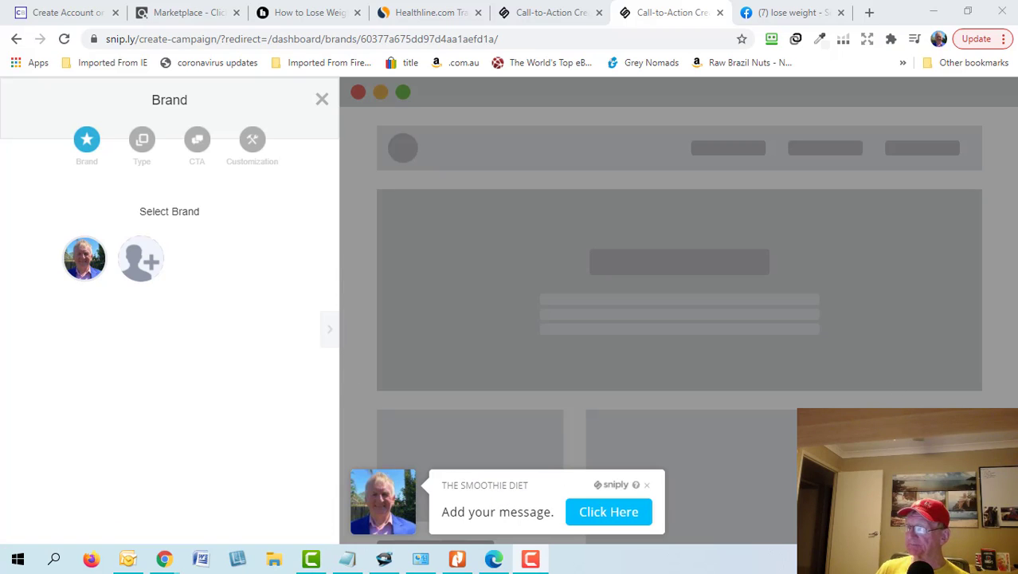
click(85, 259)
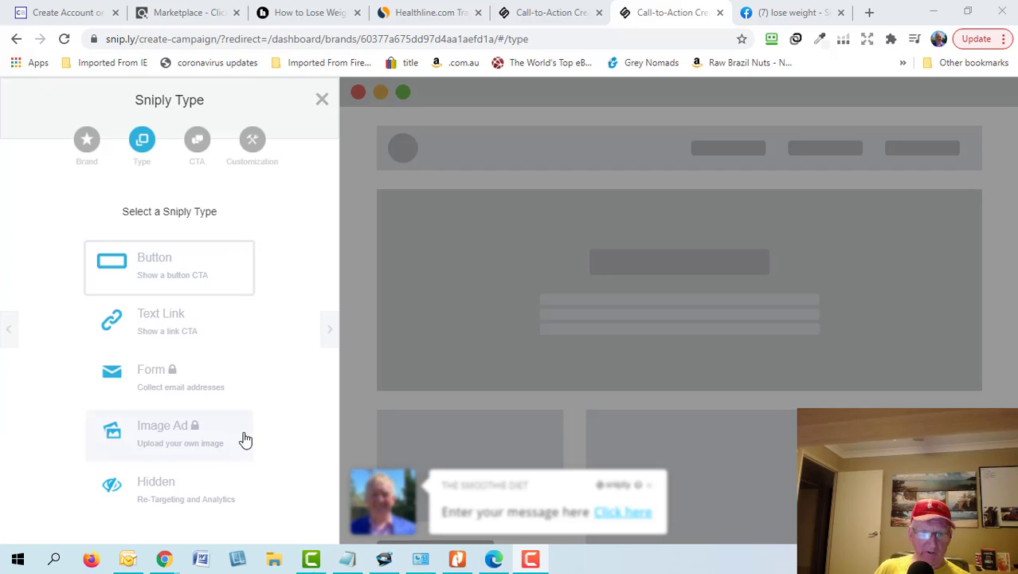
click(153, 277)
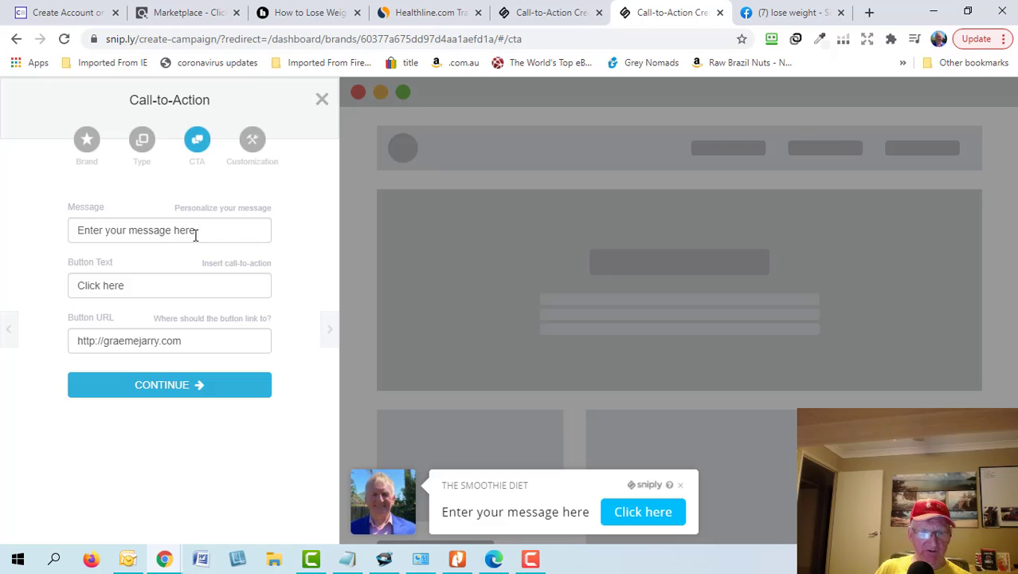
Set the call-to-action's button text to "Learn More".
drag(145, 289, 61, 290)
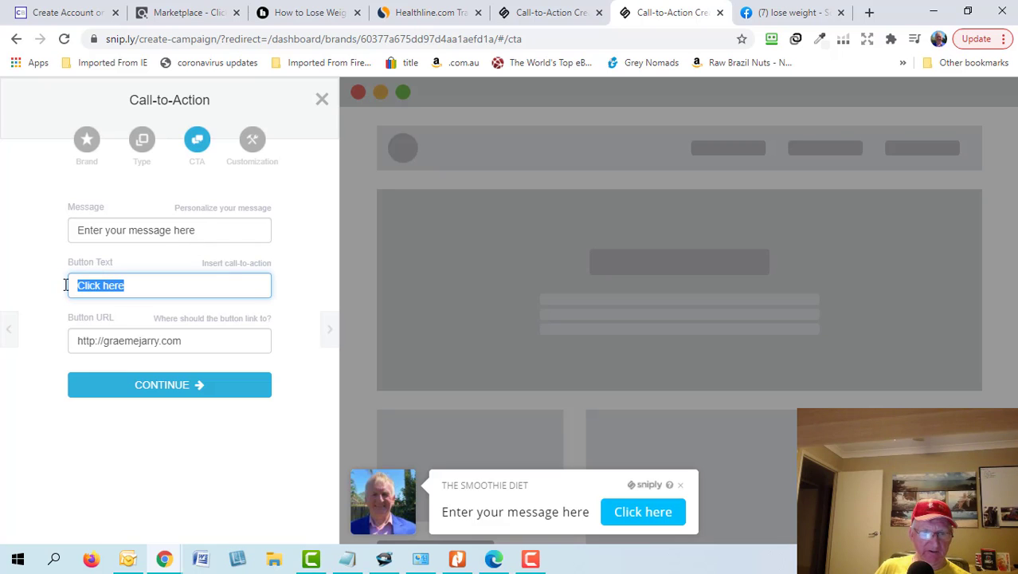
text(Le)
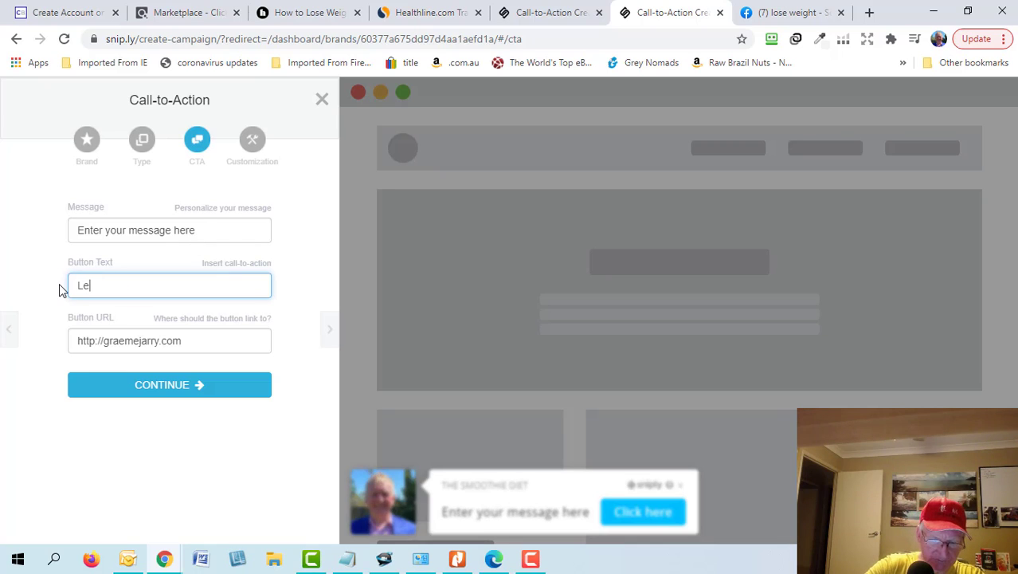
text(arn m)
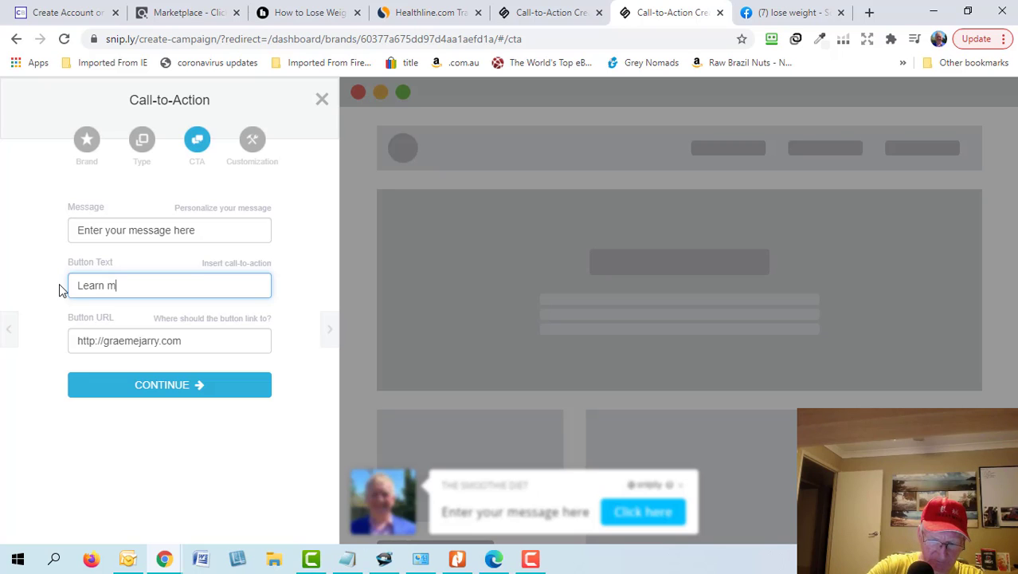
key(BackSpace)
text(More)
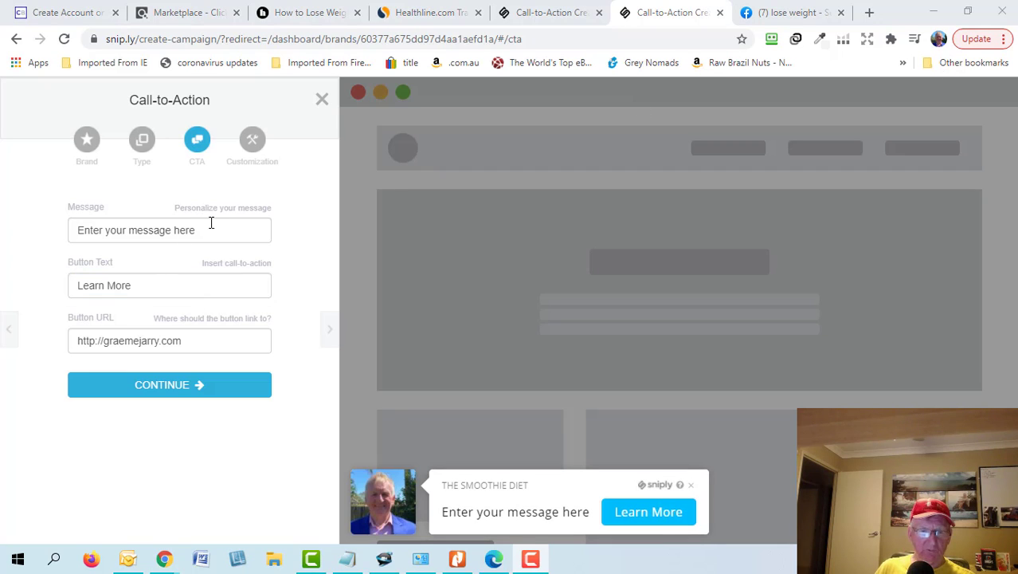
Set the call-to-action's message to "Lose Weight By Drinking Smoothies" and its button URL to the copied affiliate HopLink, and finish the call-to-action.
drag(211, 229, 84, 249)
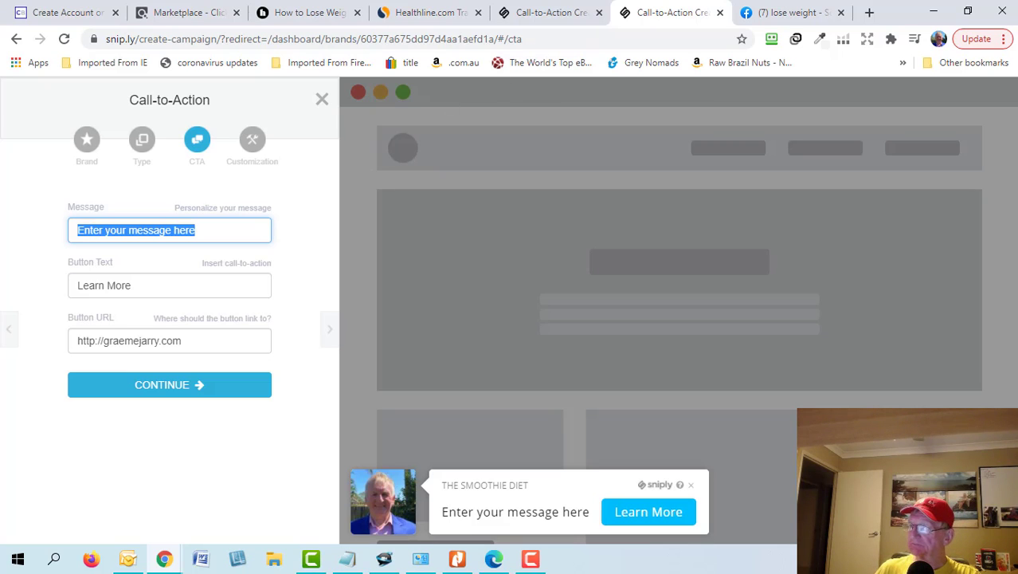
text(Lose Weight By Drinking Smoothies)
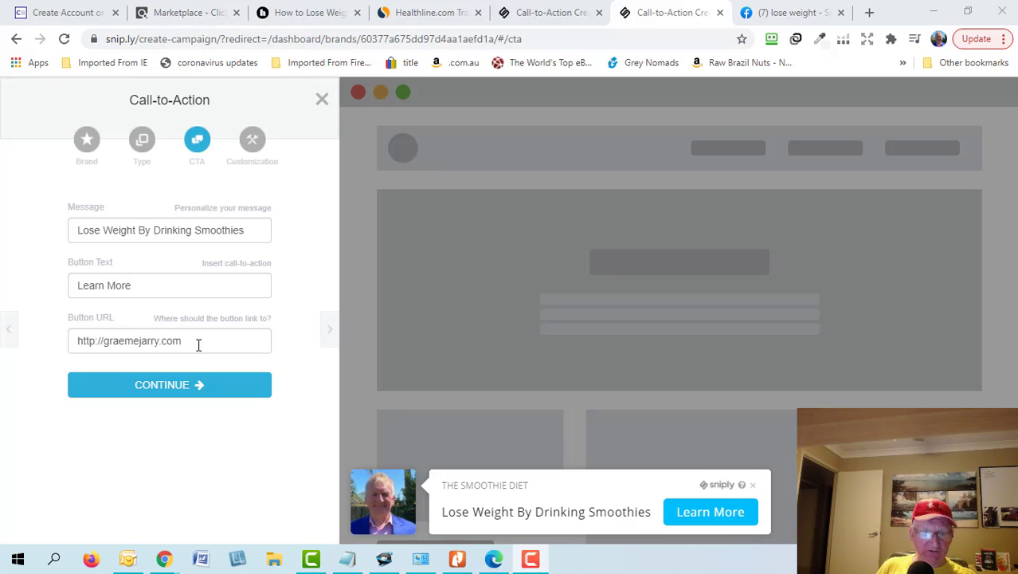
click(156, 341)
triple_click(157, 341)
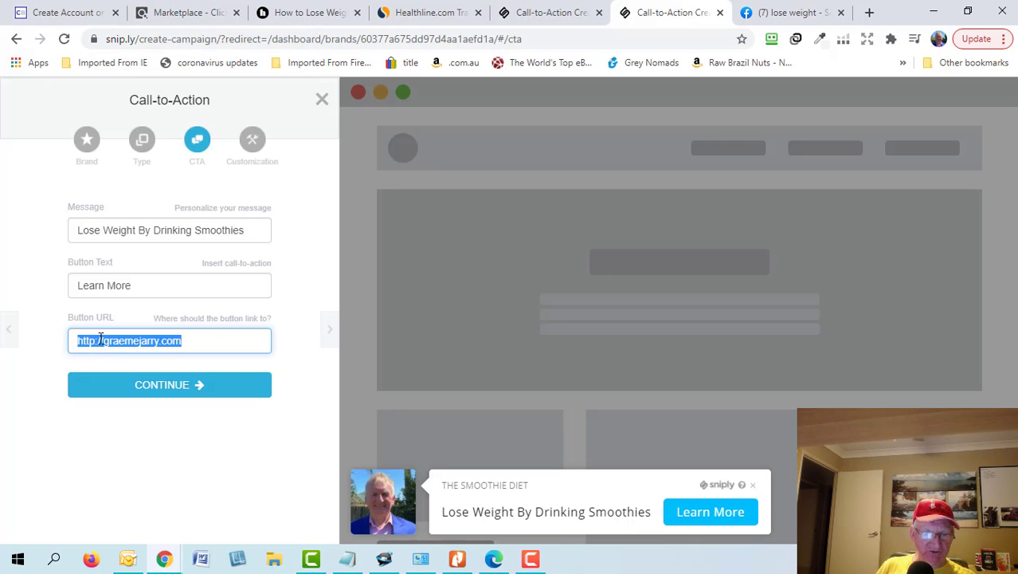
right_click(101, 339)
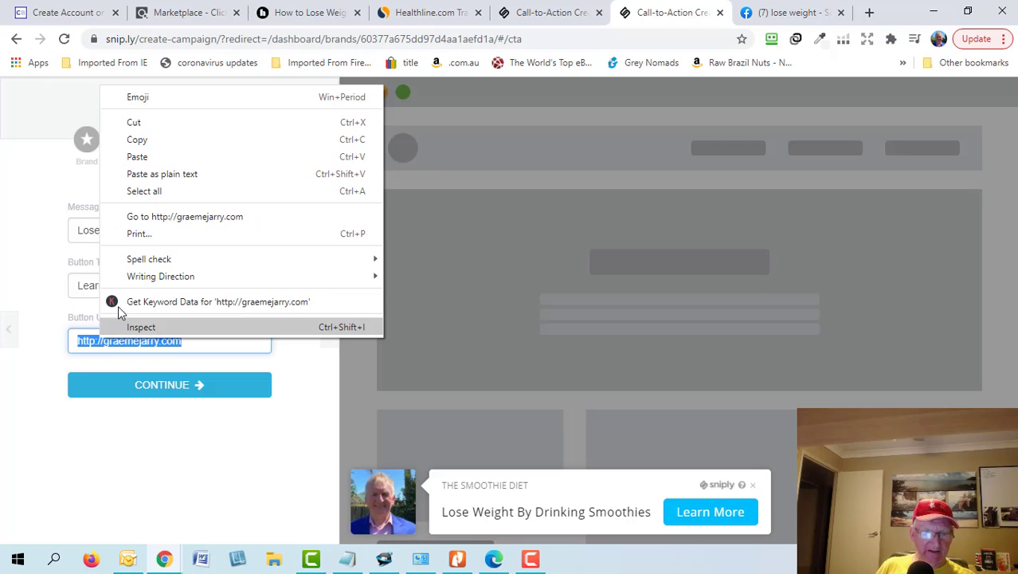
click(173, 138)
key(ctrl+v)
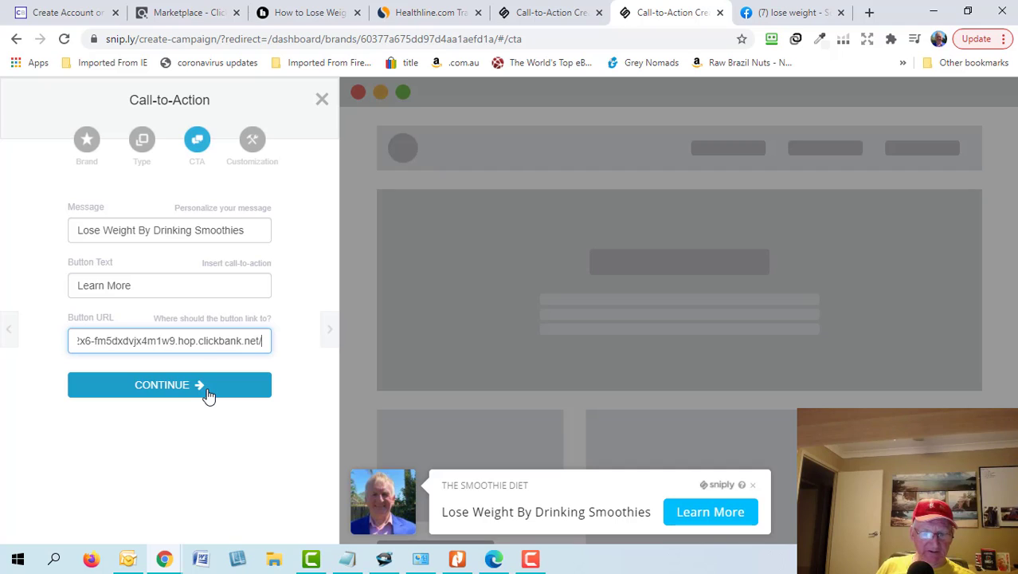
click(207, 395)
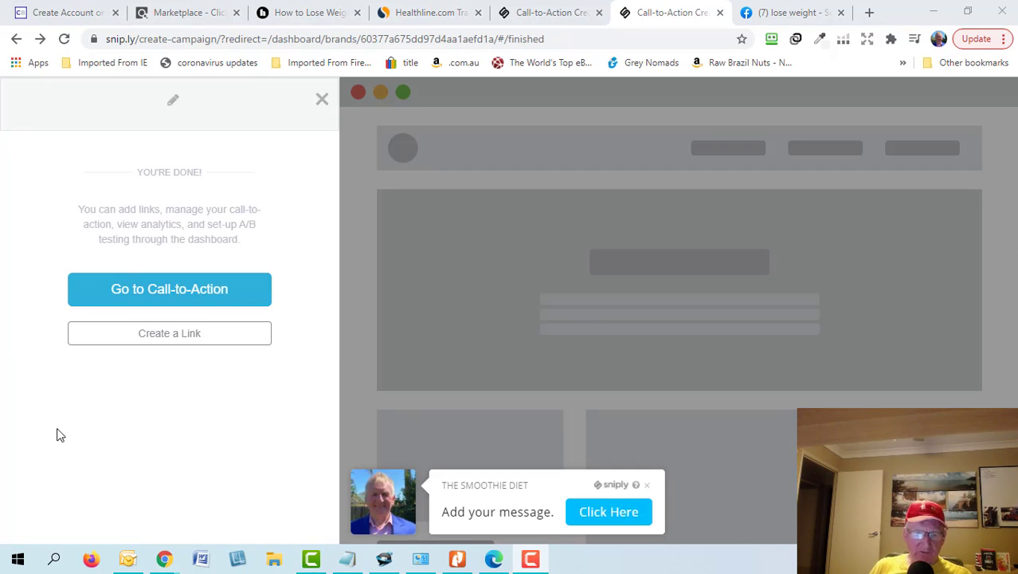
Start creating a link for the finished call-to-action and copy the web address of the Healthline weight loss article.
click(197, 335)
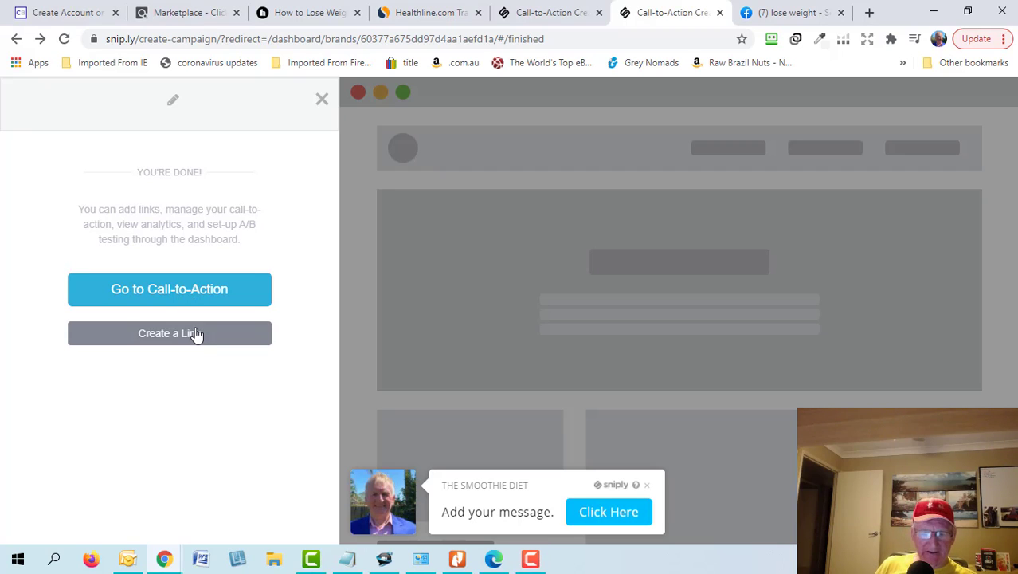
click(197, 335)
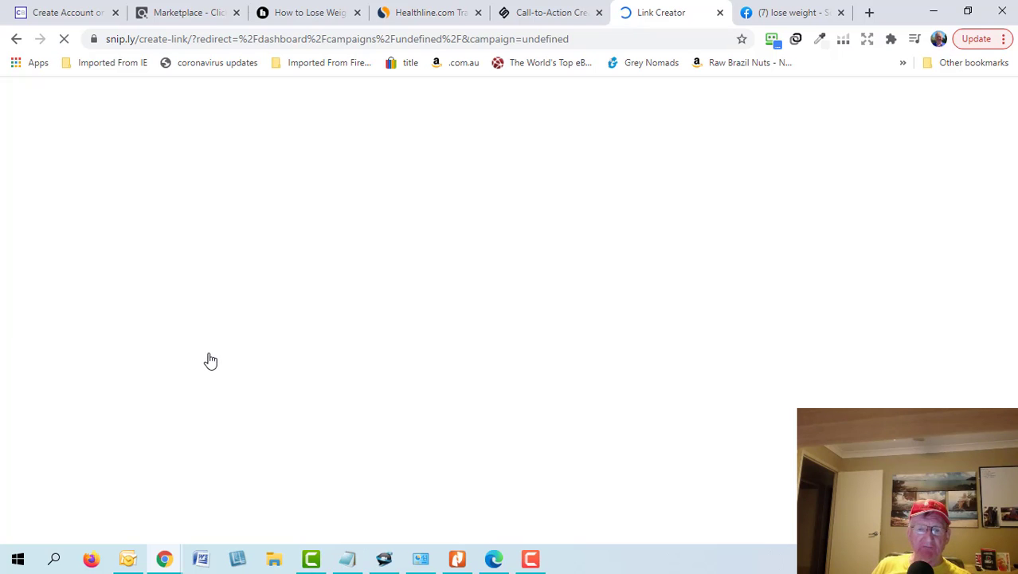
click(443, 17)
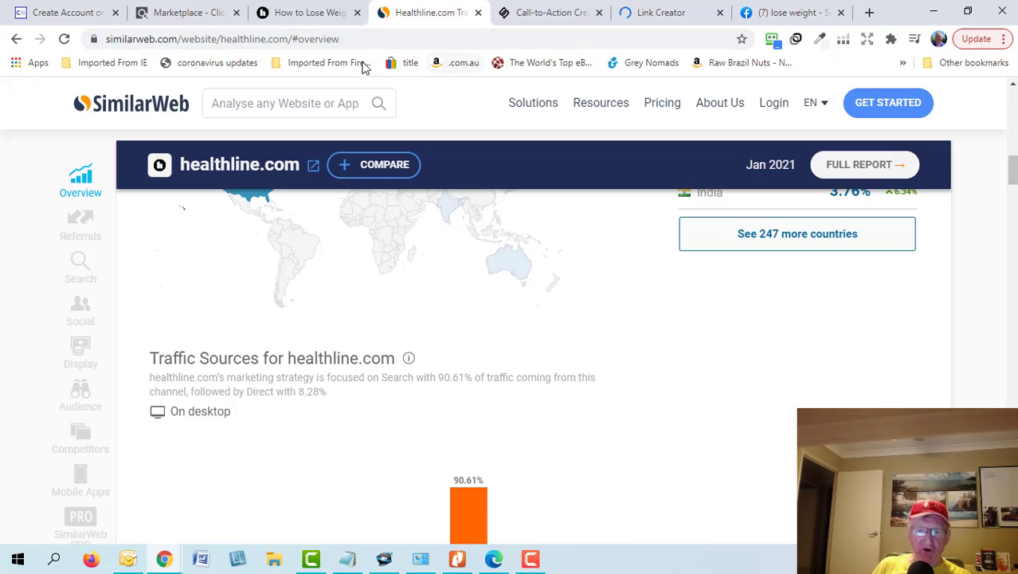
click(305, 12)
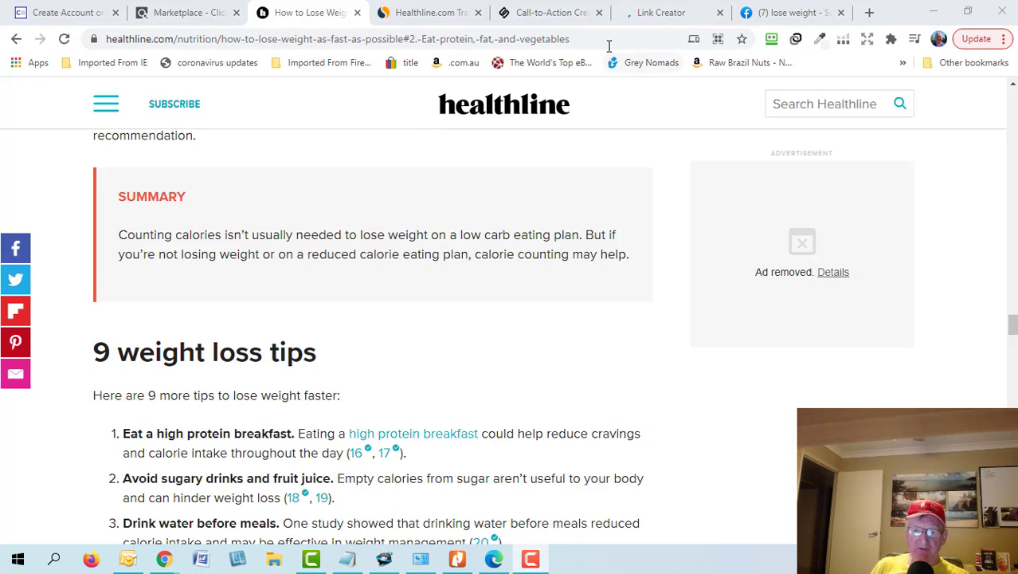
drag(596, 45, 100, 69)
right_click(167, 39)
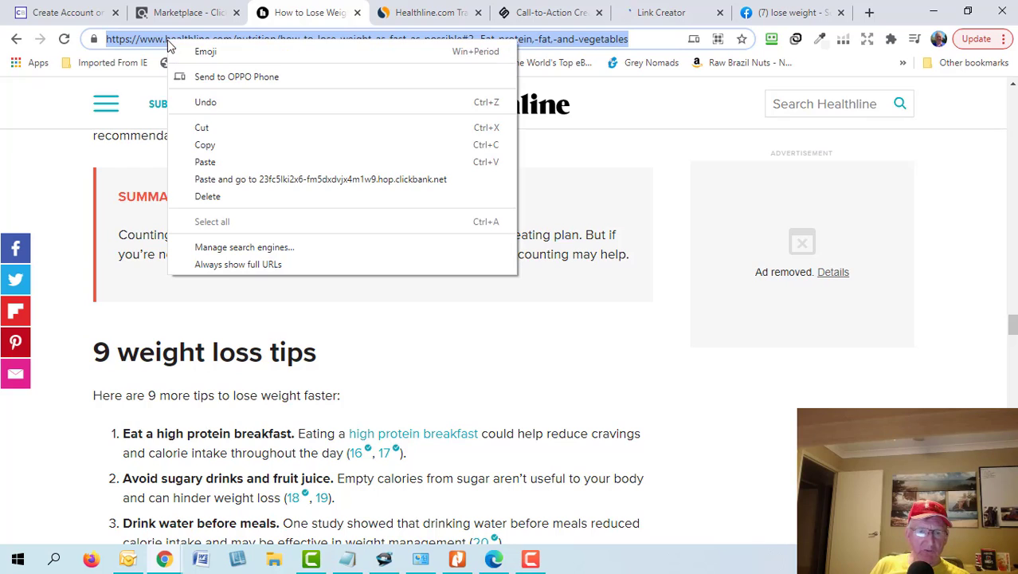
click(229, 145)
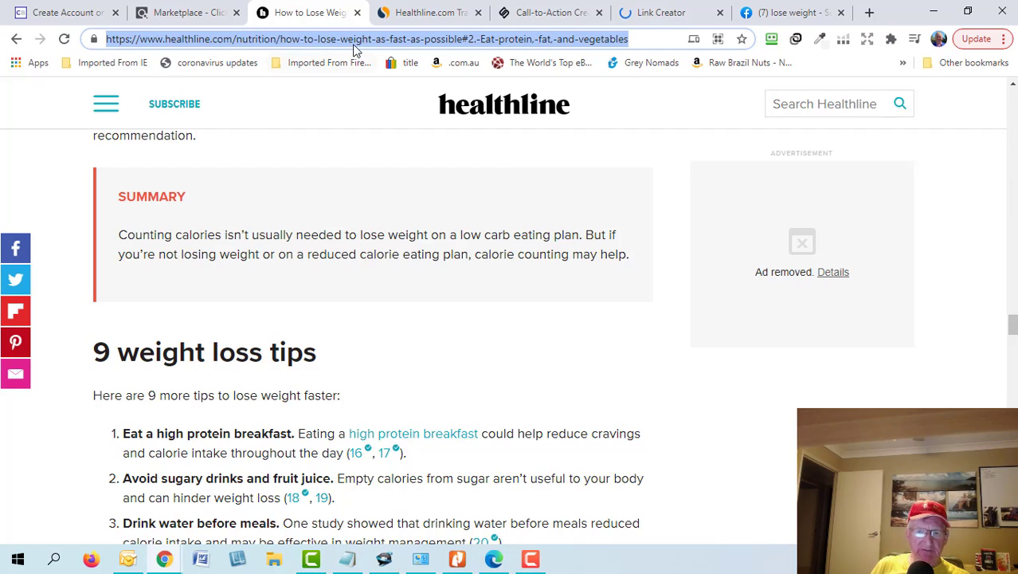
Enter the copied Healthline article address as the URL in the Sniply link creator and create the snip.
click(668, 16)
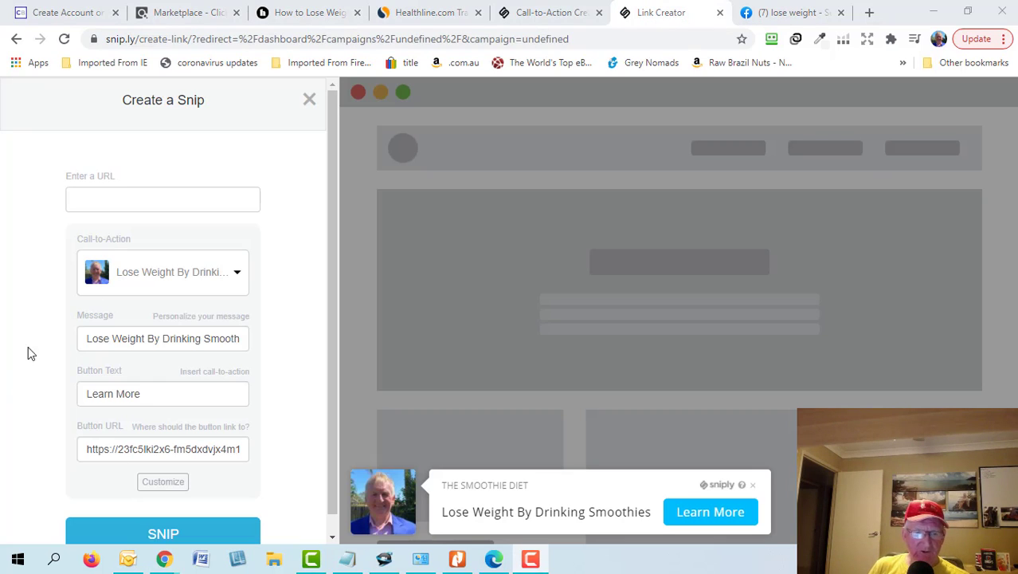
right_click(90, 197)
click(127, 313)
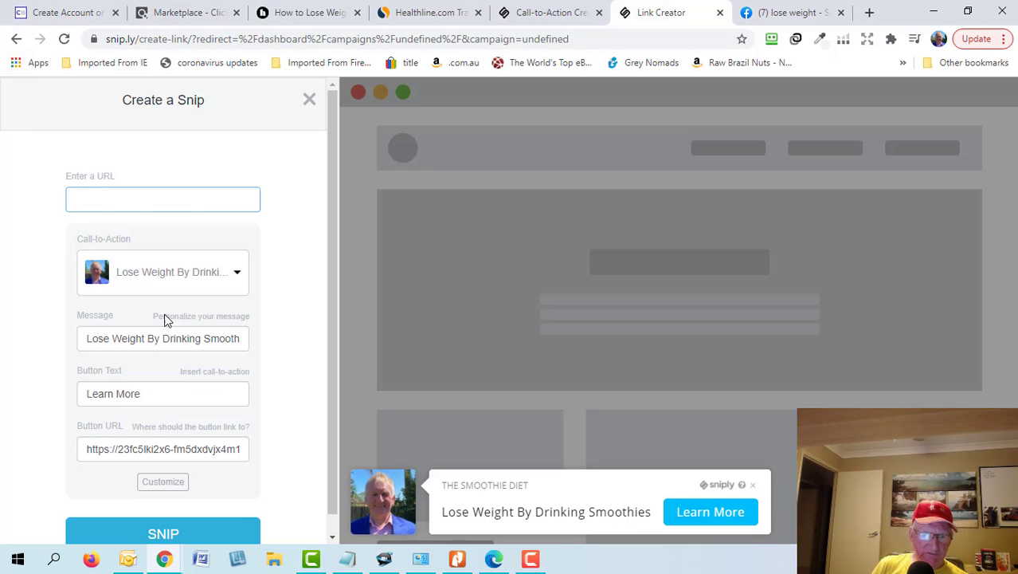
scroll(254, 325, down, 1)
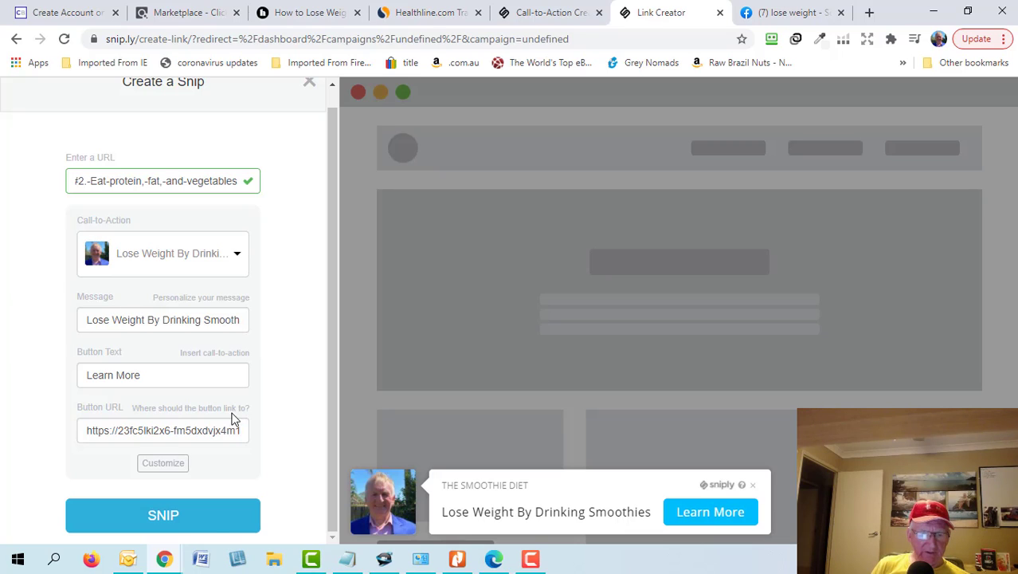
click(198, 517)
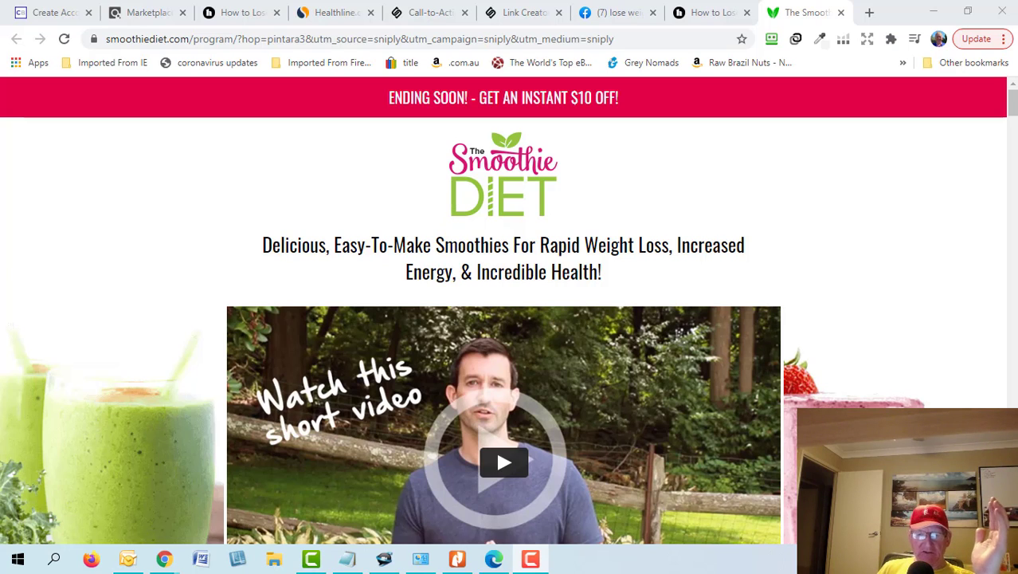
Switch to Facebook and look through the group search results for "lose weight", examining the groups' topics, member numbers and posting activity.
click(612, 13)
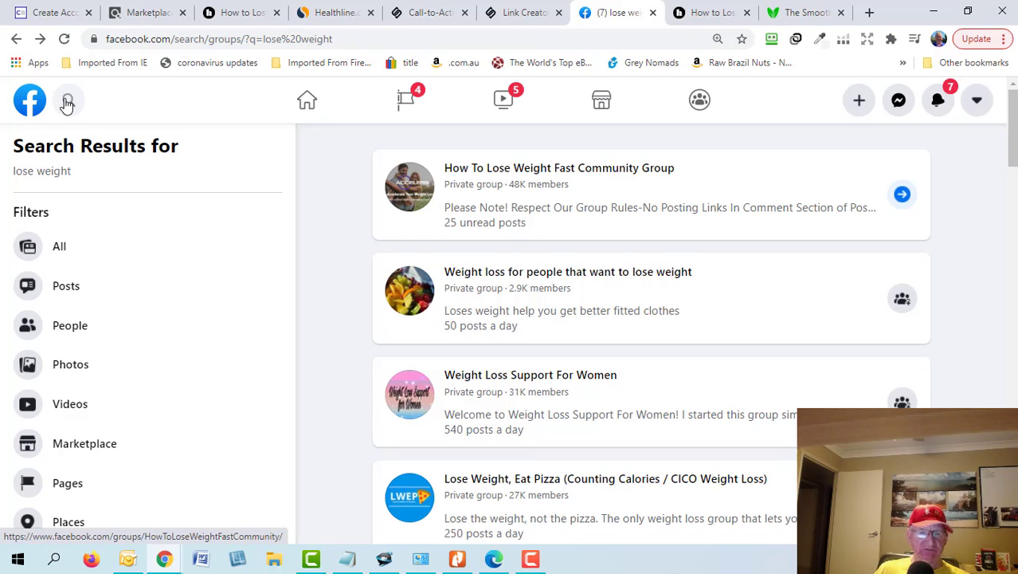
scroll(621, 235, down, 2)
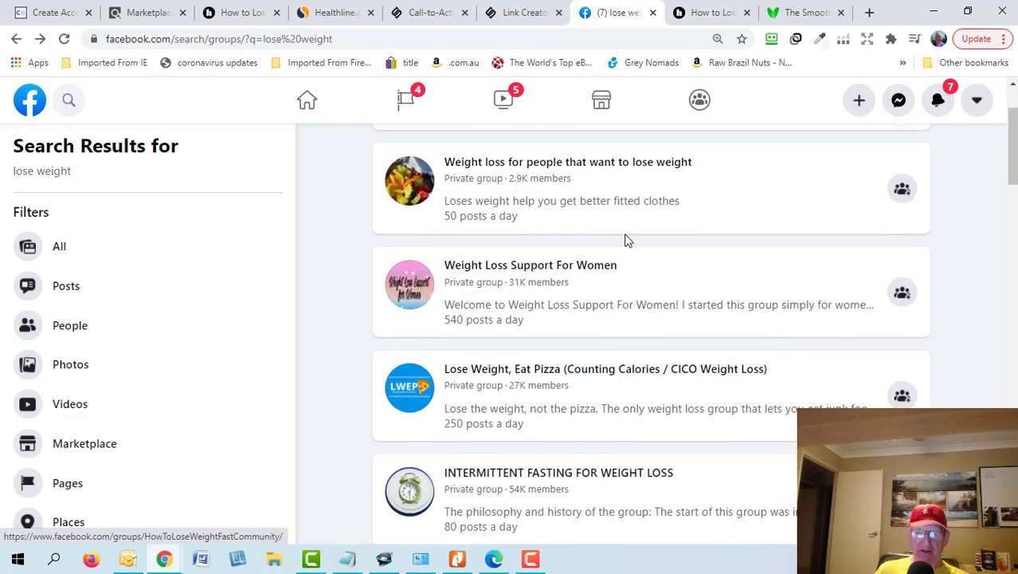
scroll(625, 239, down, 5)
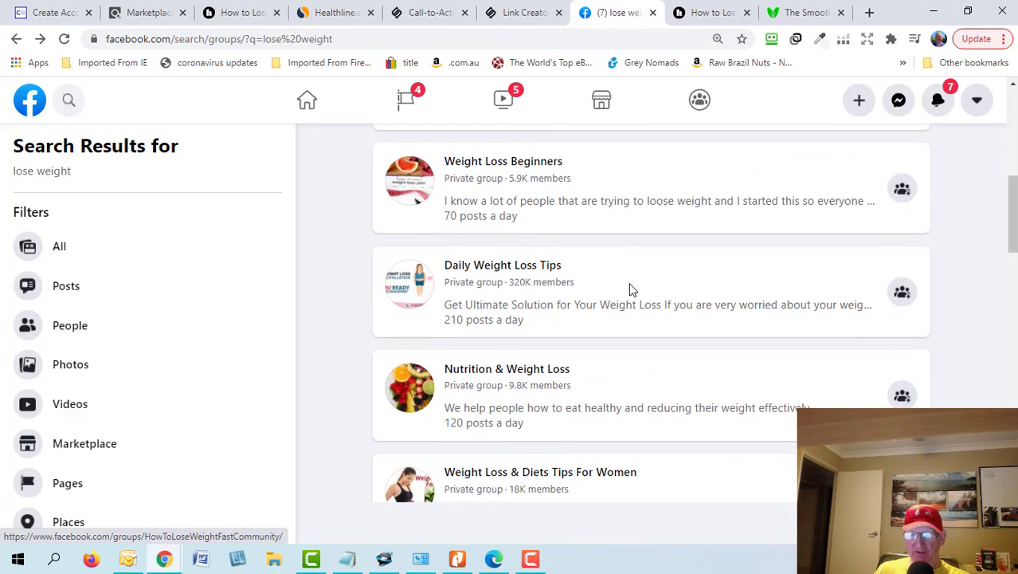
scroll(629, 289, down, 4)
scroll(634, 287, up, 10)
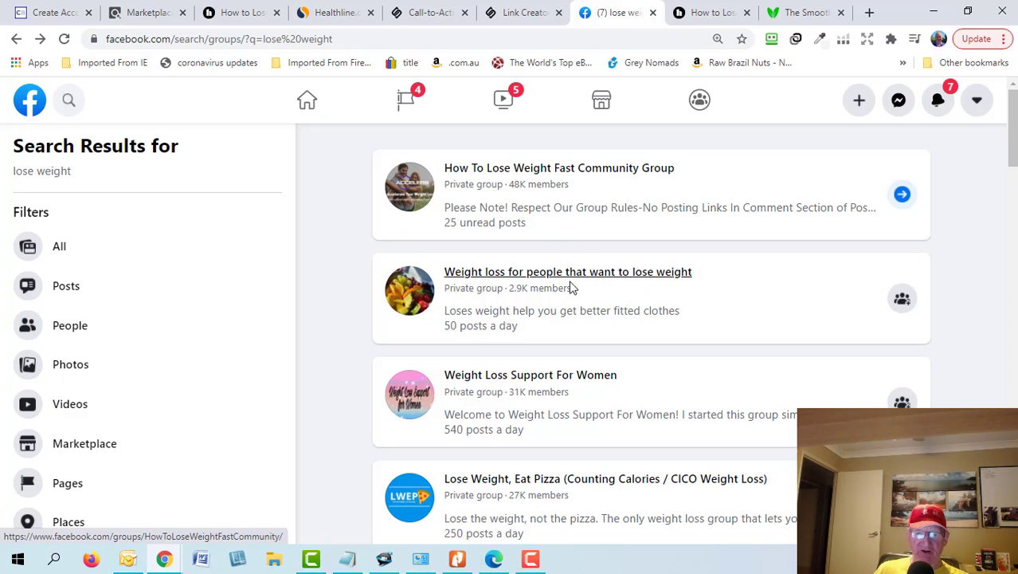
scroll(571, 288, down, 4)
scroll(569, 288, up, 1)
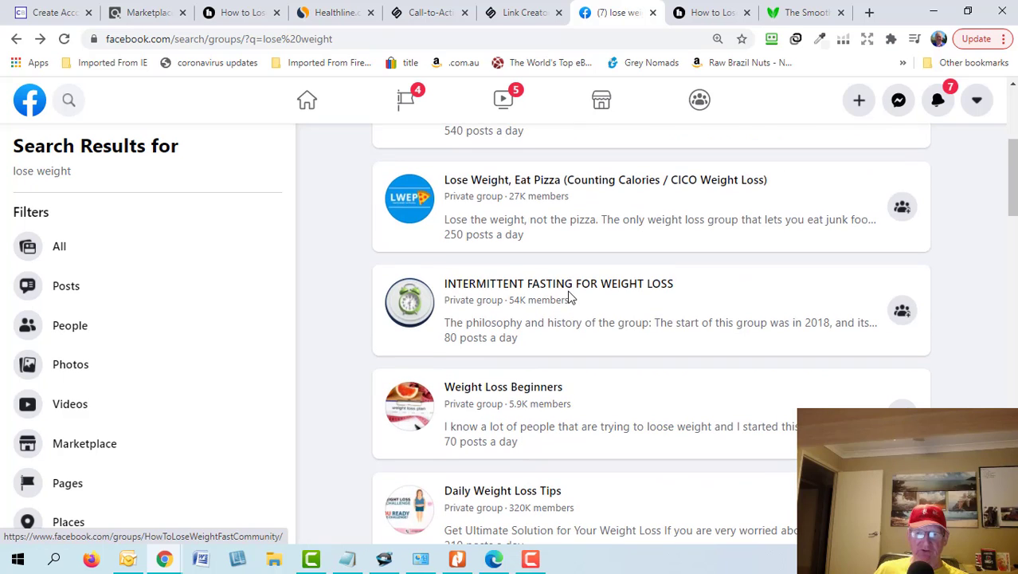
scroll(555, 243, down, 2)
scroll(558, 250, up, 2)
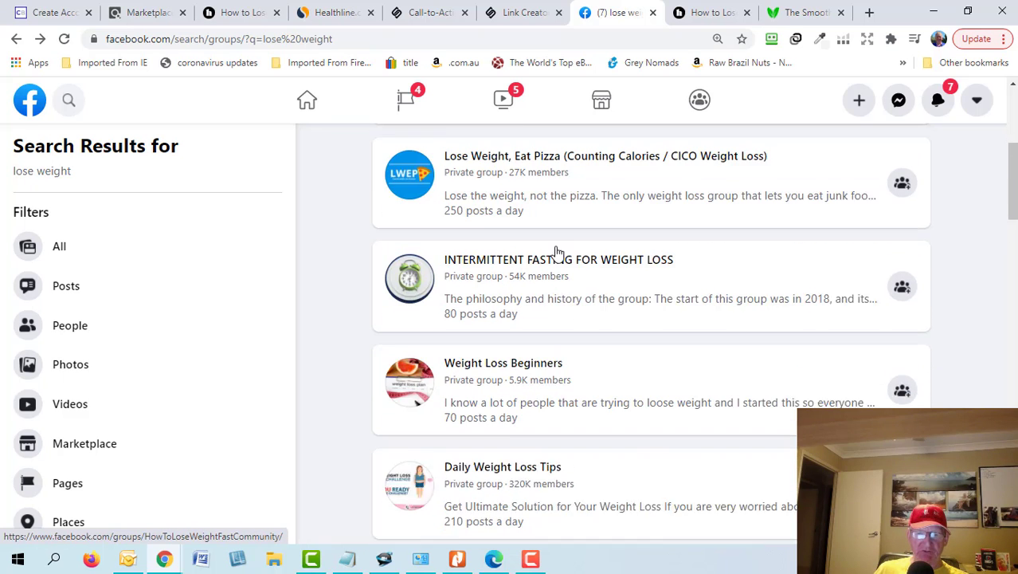
scroll(598, 265, up, 3)
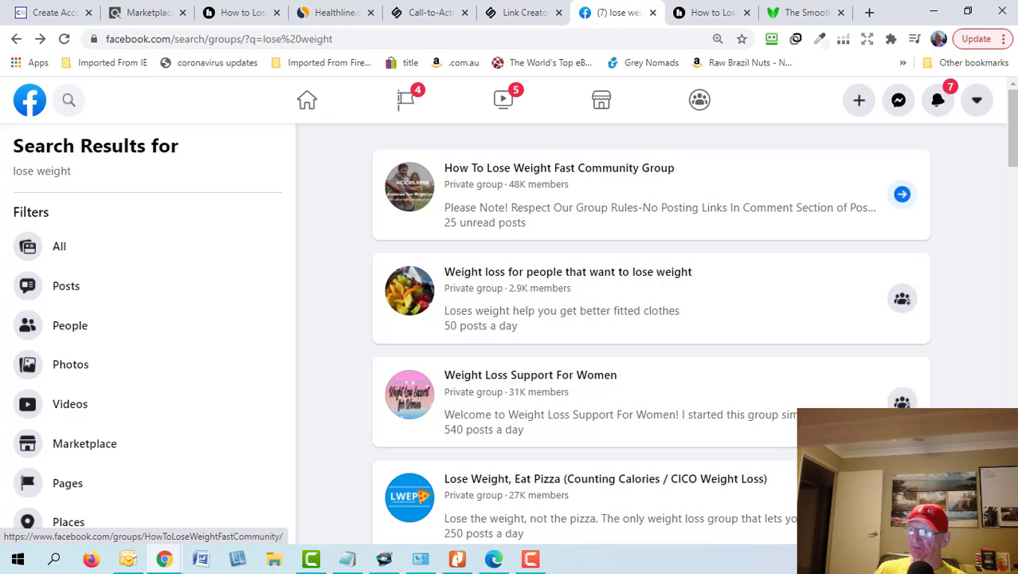
Open the How To Lose Weight Fast Community Group and examine its link-posting rules and the recipe links shared in its discussion.
click(550, 169)
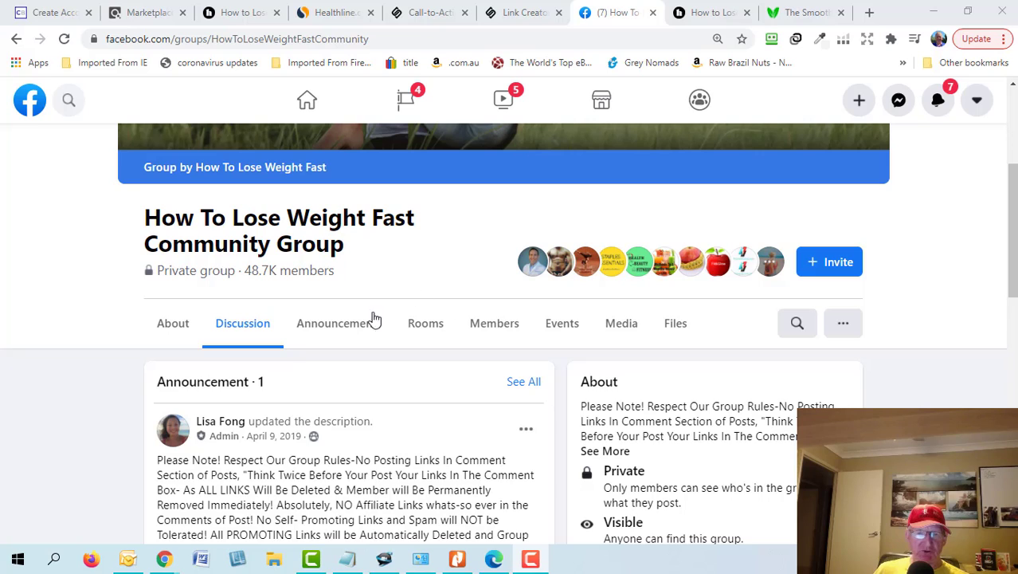
scroll(318, 366, down, 1)
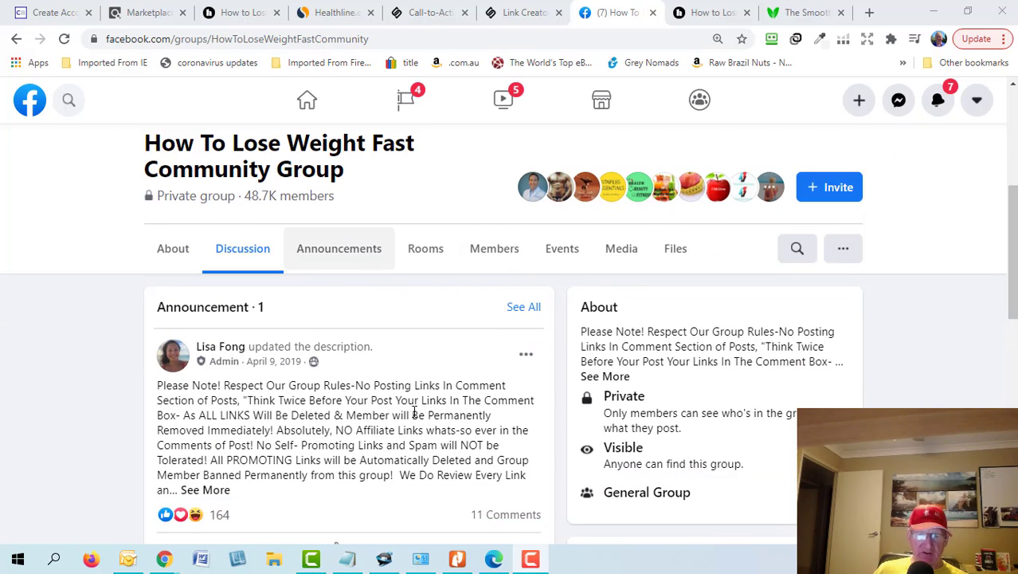
scroll(413, 411, down, 1)
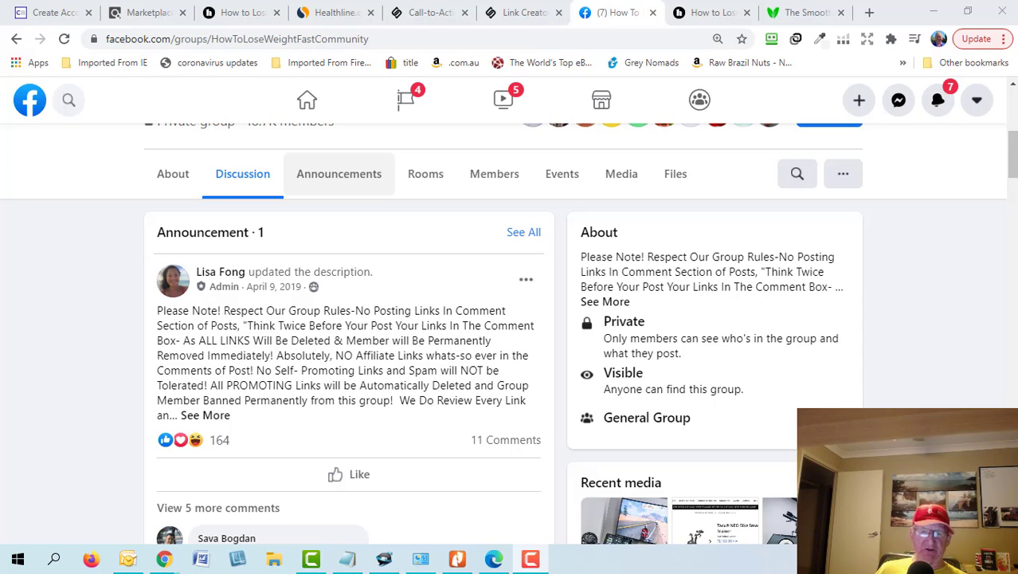
scroll(749, 359, down, 5)
scroll(749, 358, up, 4)
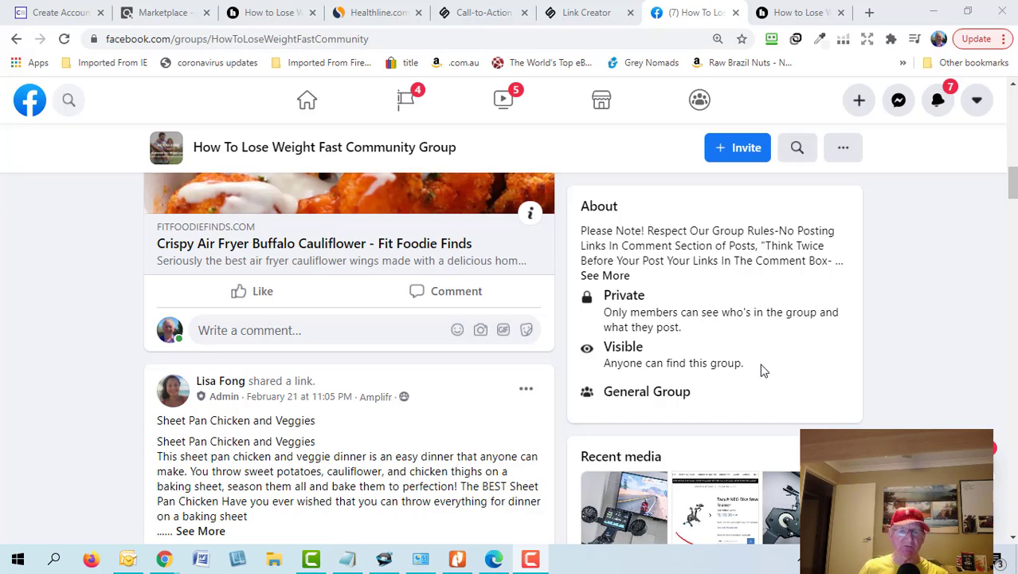
scroll(907, 283, up, 2)
scroll(909, 282, up, 2)
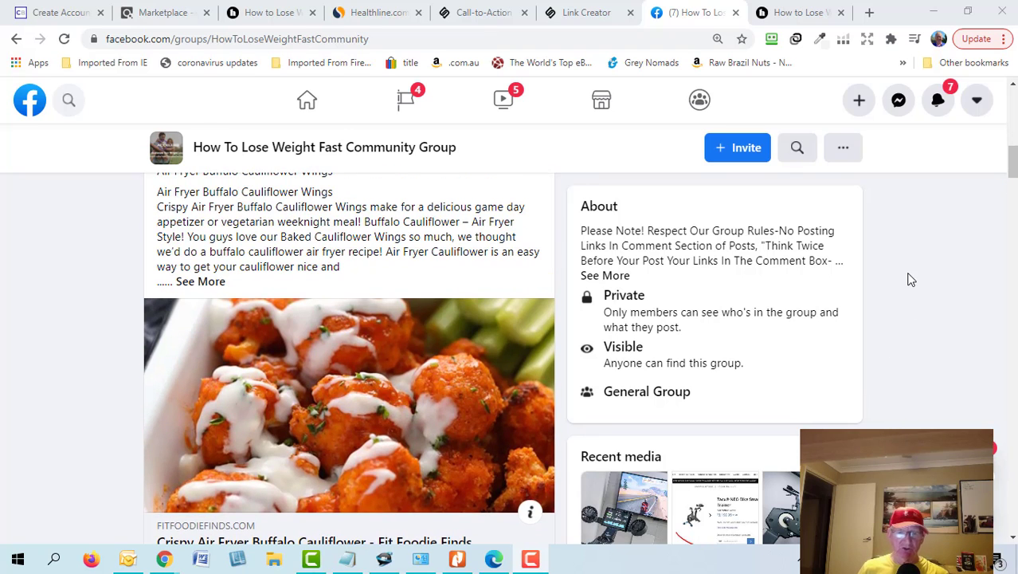
scroll(892, 293, up, 2)
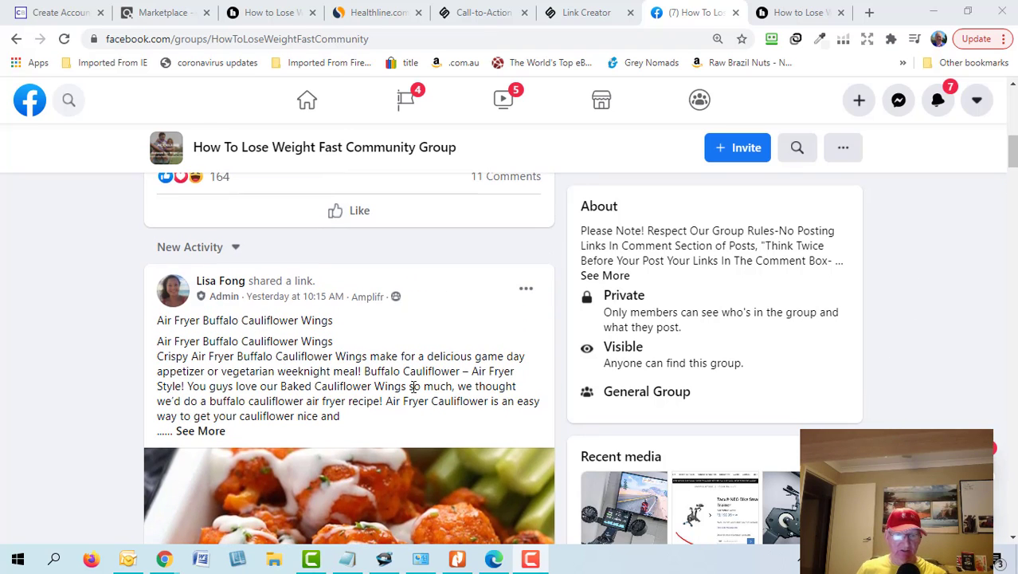
scroll(311, 363, down, 1)
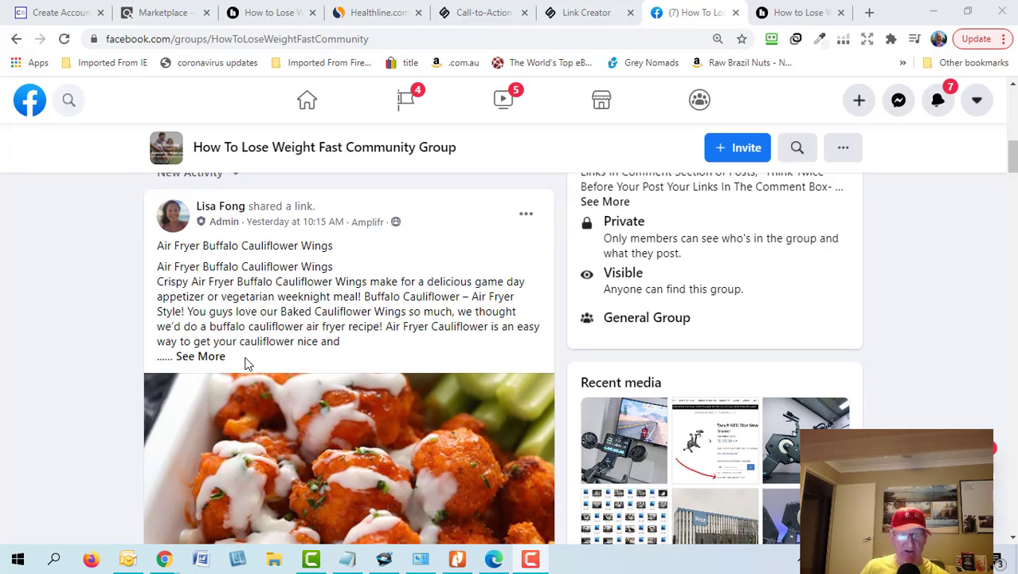
scroll(247, 365, down, 1)
scroll(271, 358, up, 1)
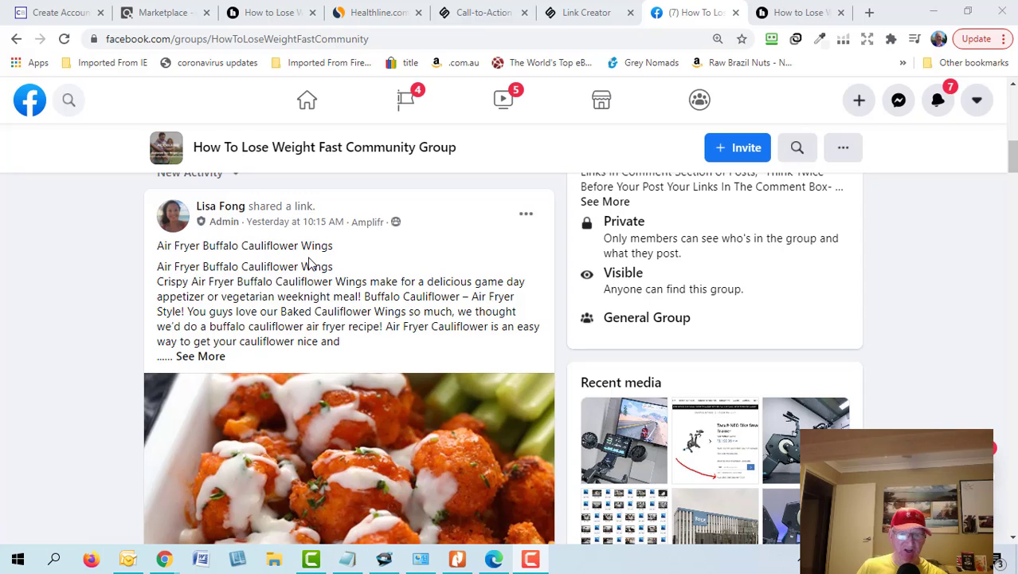
scroll(312, 270, down, 2)
scroll(316, 274, down, 2)
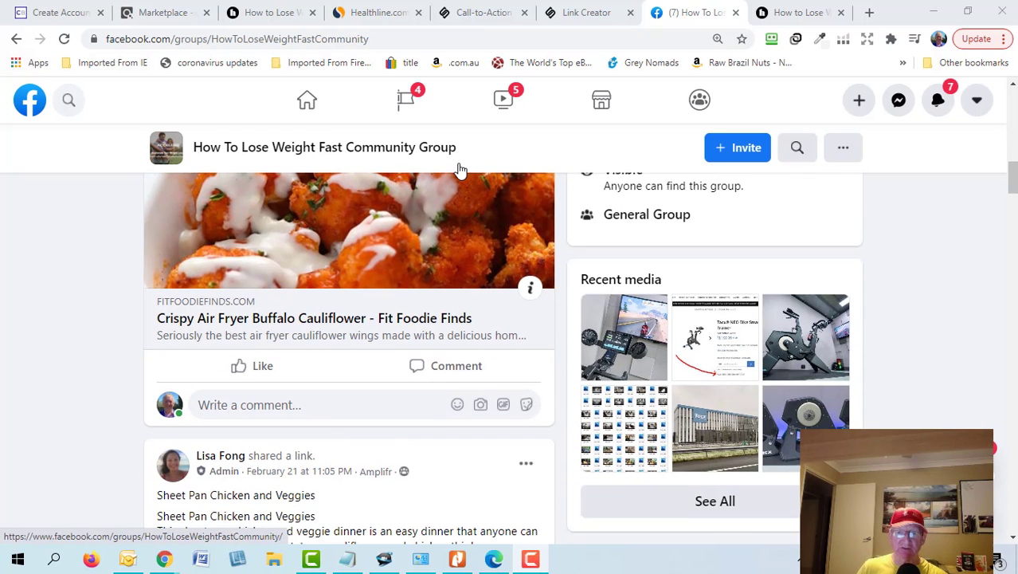
Copy the Sniply short link for the Healthline article and return to the discussion posts of the How To Lose Weight Fast Community Group.
click(591, 13)
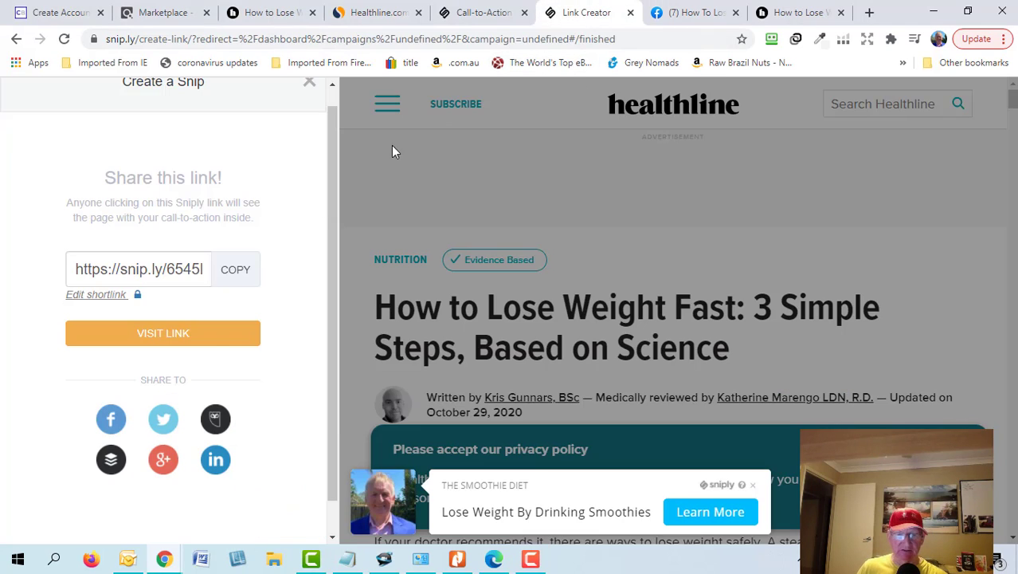
click(235, 270)
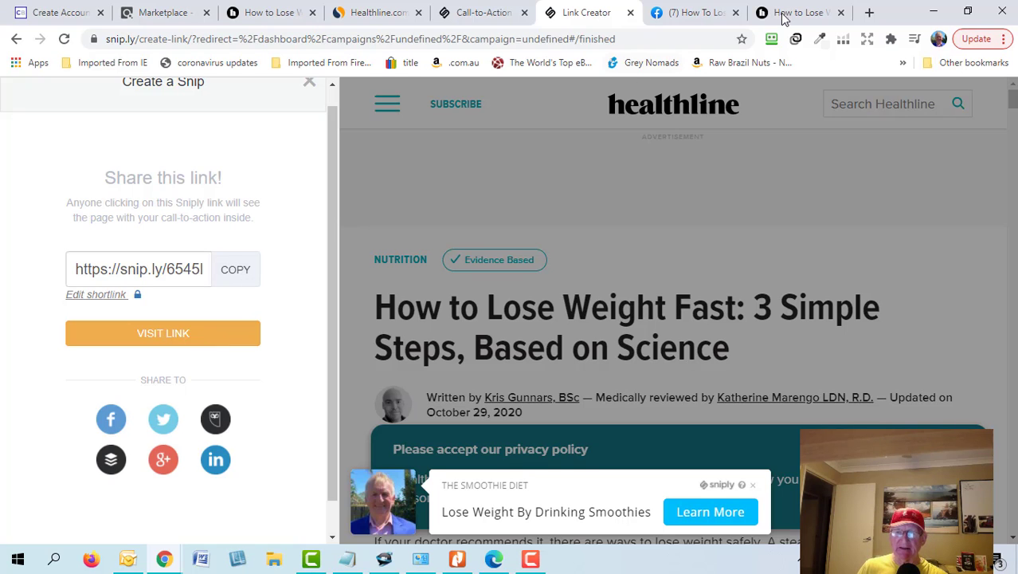
click(674, 14)
scroll(331, 395, down, 3)
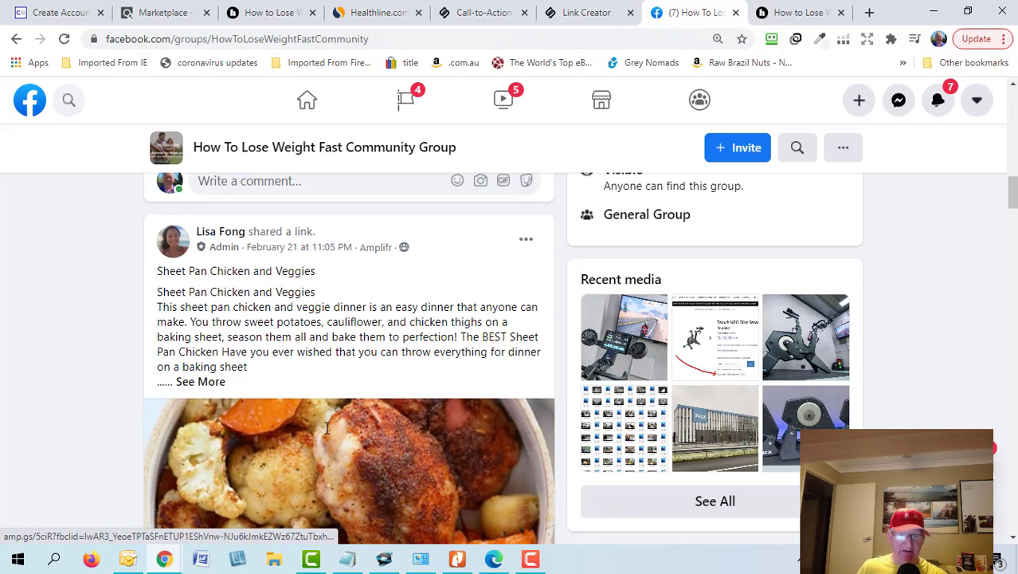
Examine the recipe posts and comment links in the group's discussion, and check the Smoothie Diet call-to-action on the snipped Healthline article.
scroll(326, 428, down, 4)
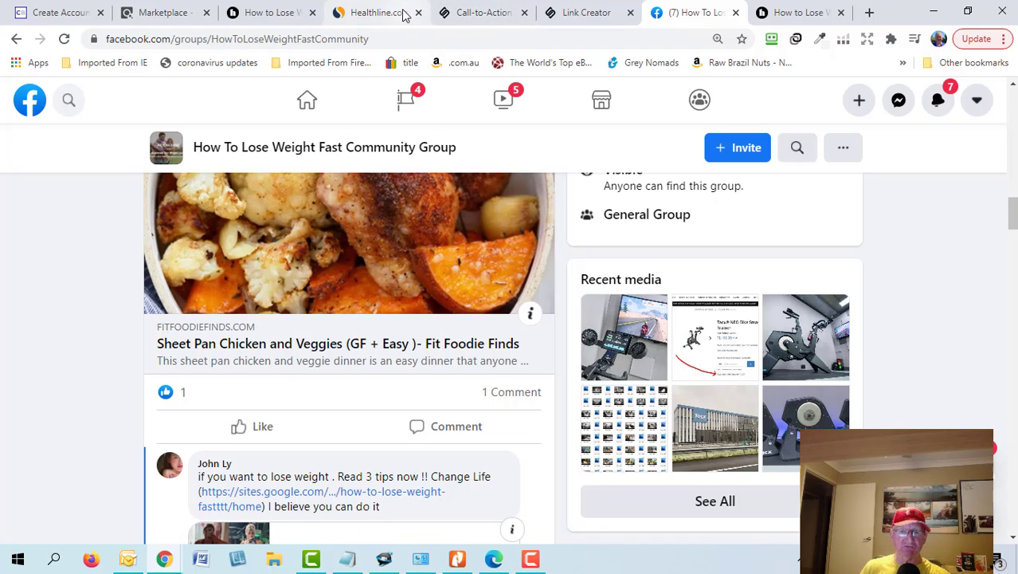
key(ctrl+Tab)
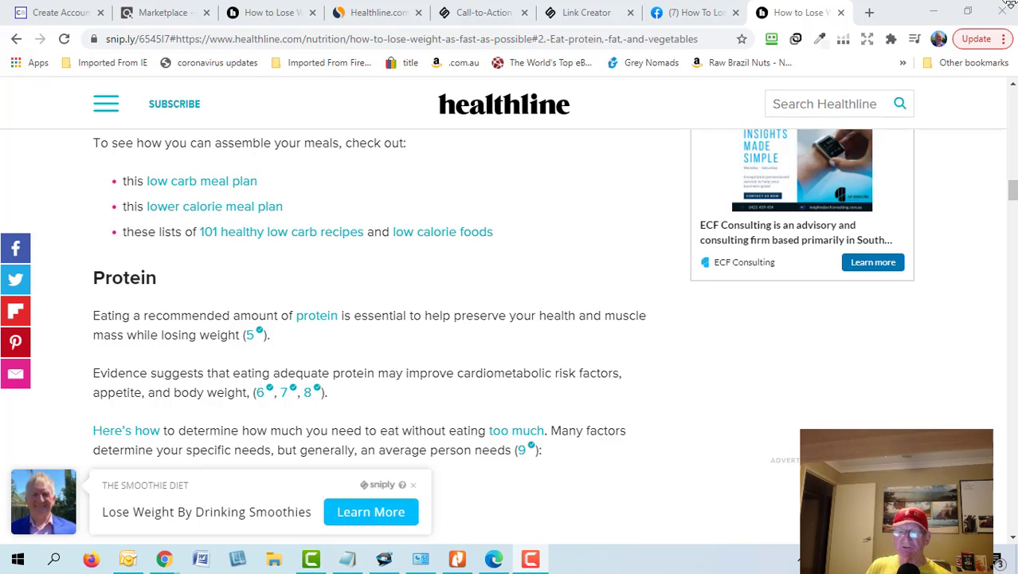
click(687, 14)
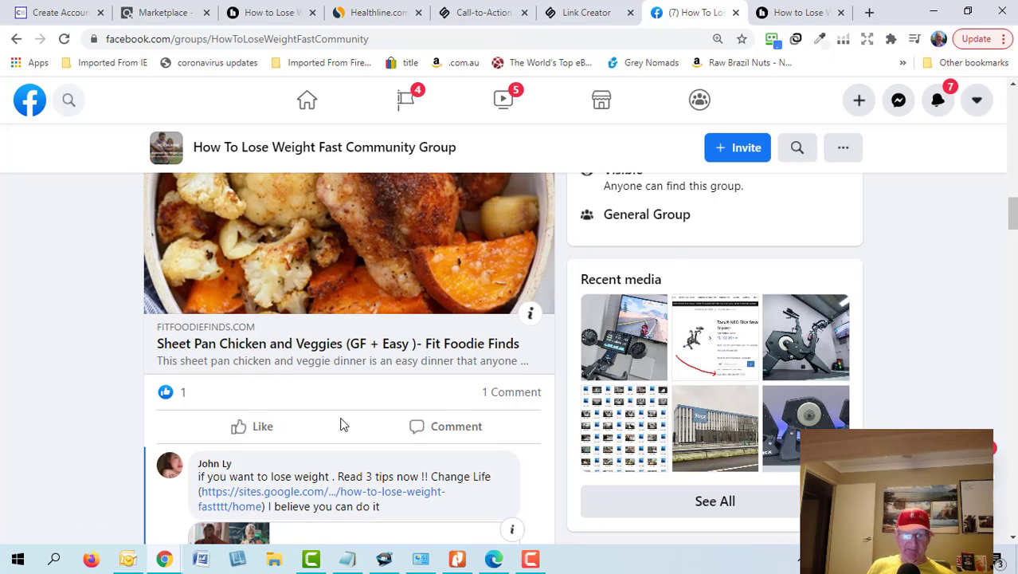
scroll(438, 442, up, 1)
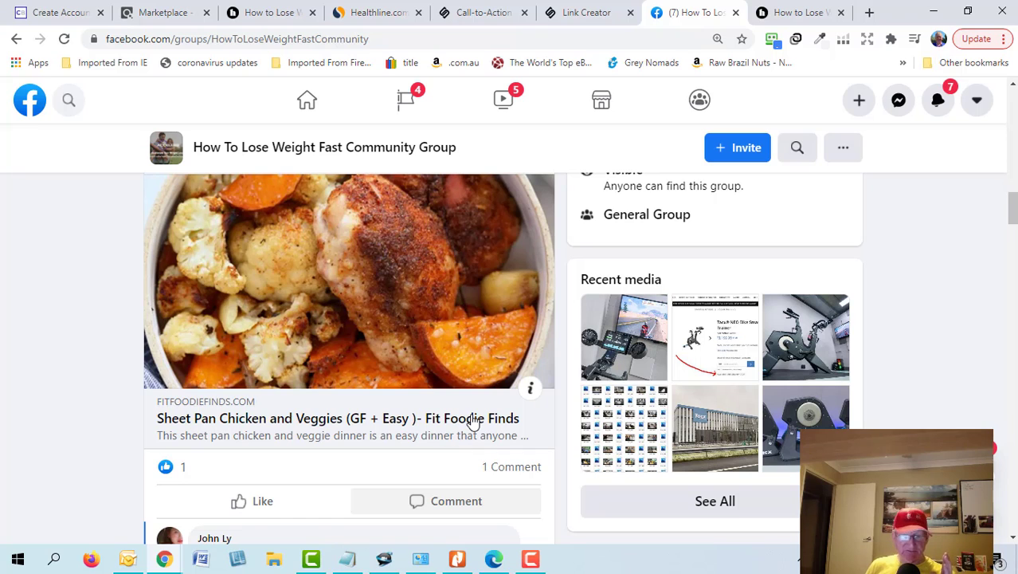
scroll(472, 422, up, 2)
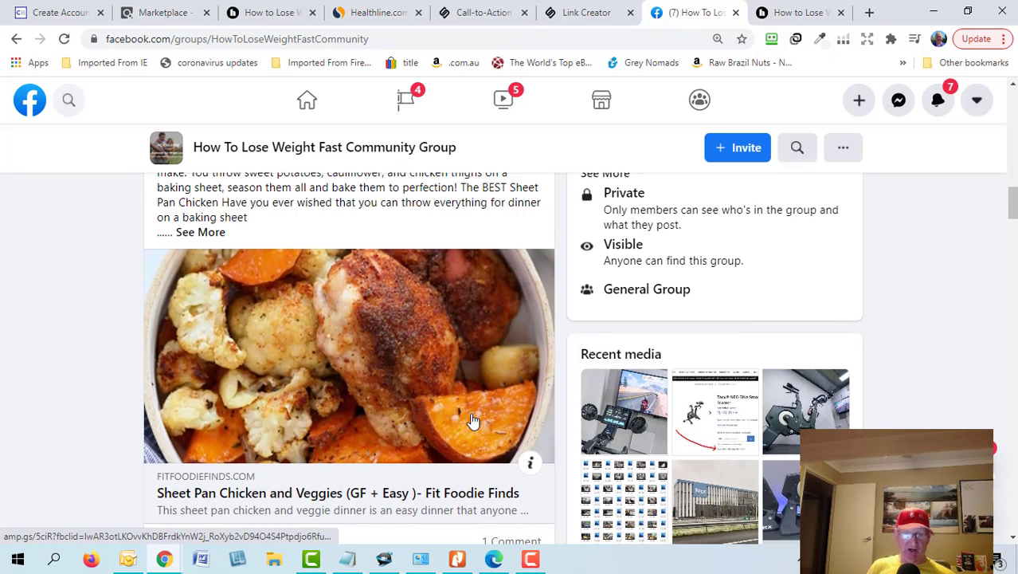
scroll(473, 422, down, 4)
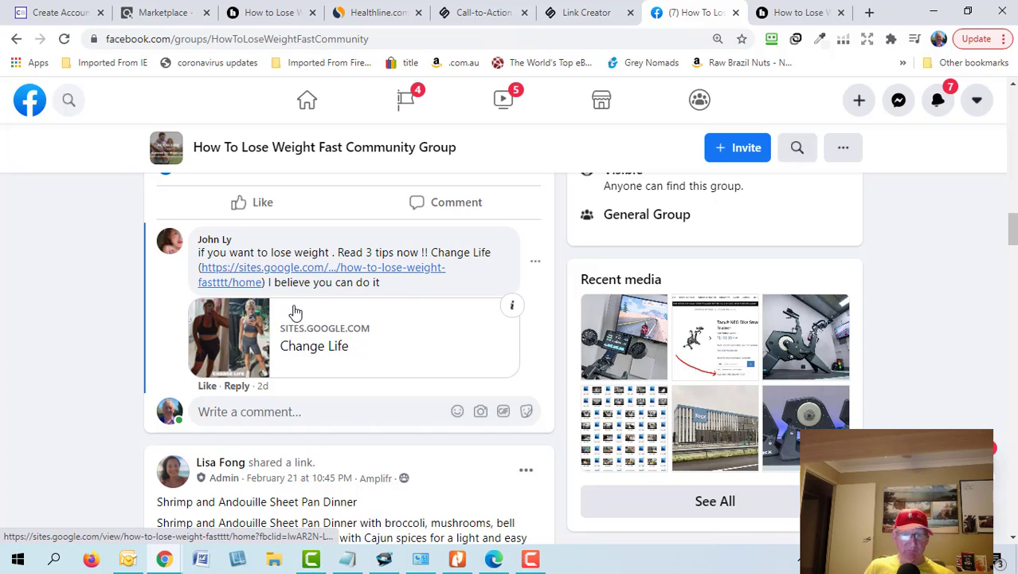
scroll(388, 293, up, 1)
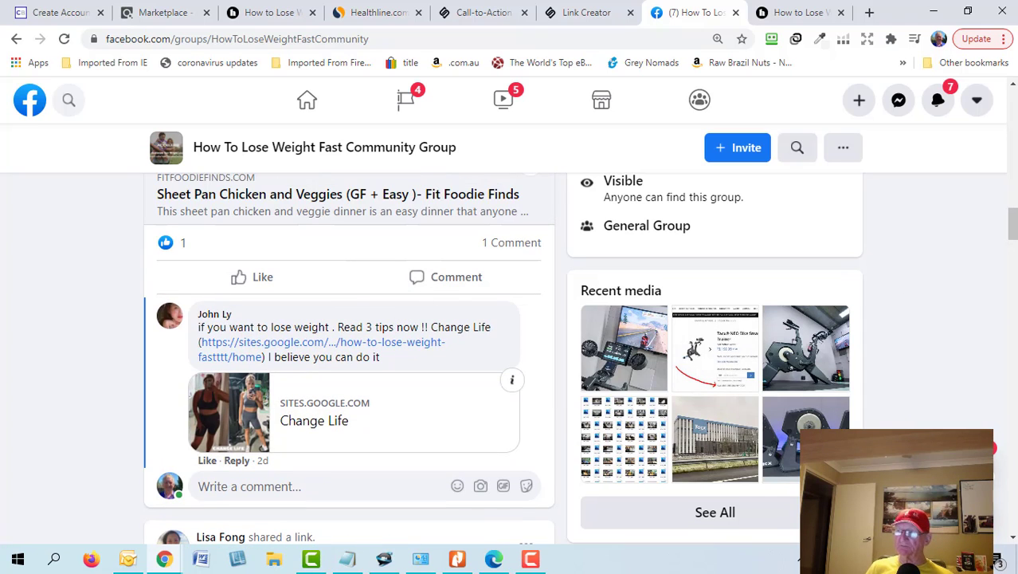
key(F10)
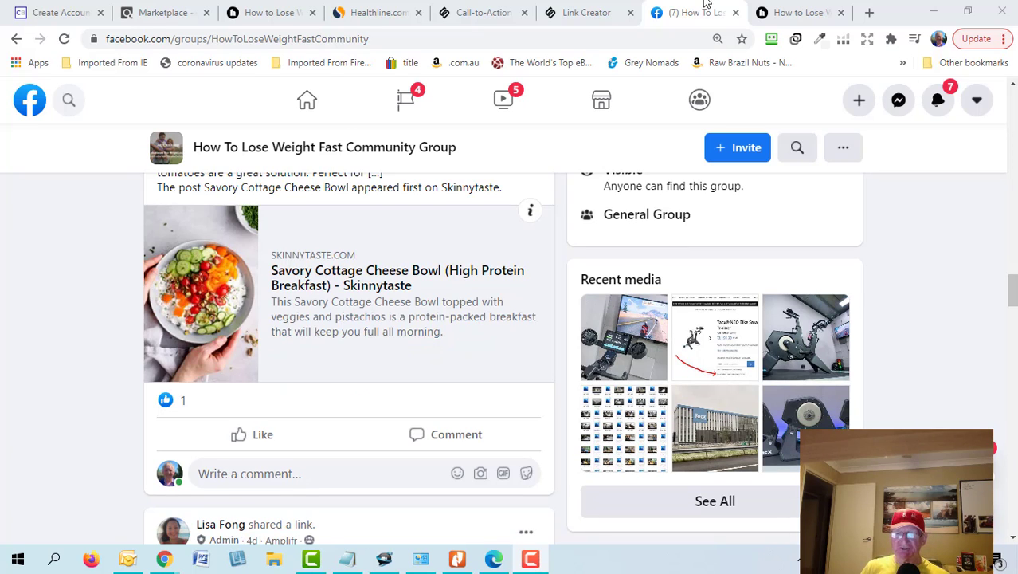
click(792, 14)
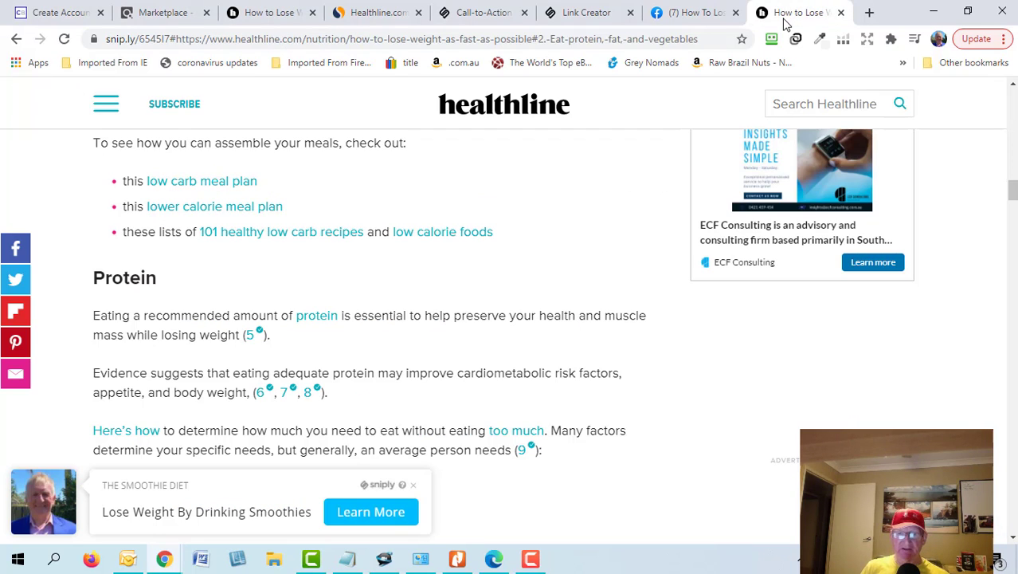
click(698, 13)
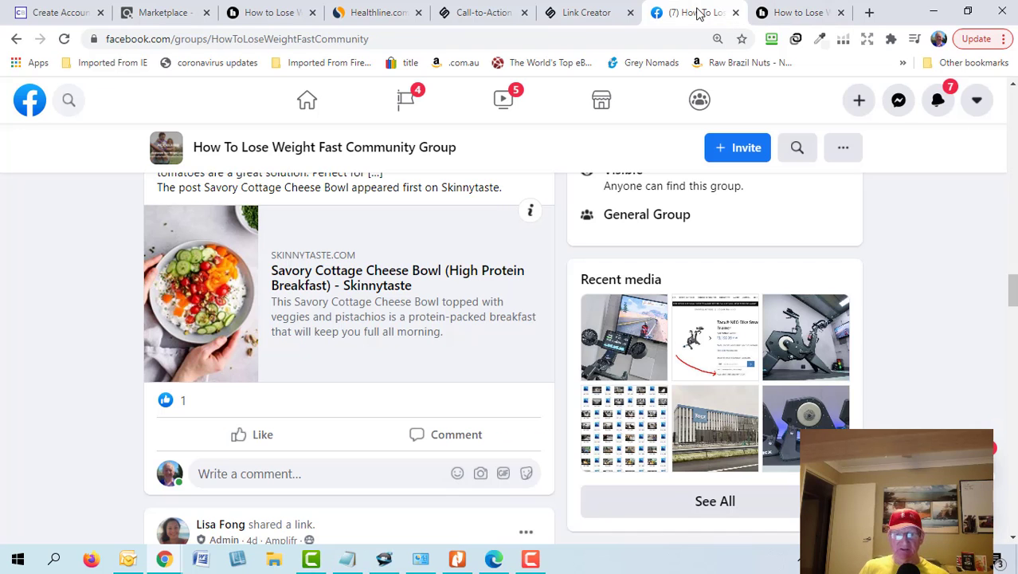